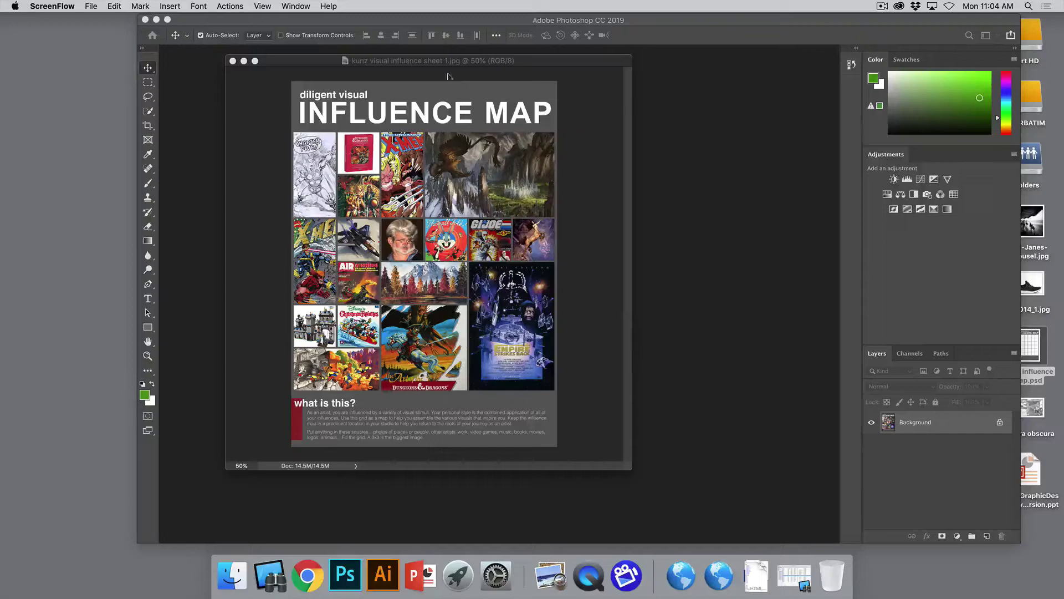
Widen the application window and enlarge and reposition the finished influence map example so the whole sheet is visible
drag(390, 21, 277, 25)
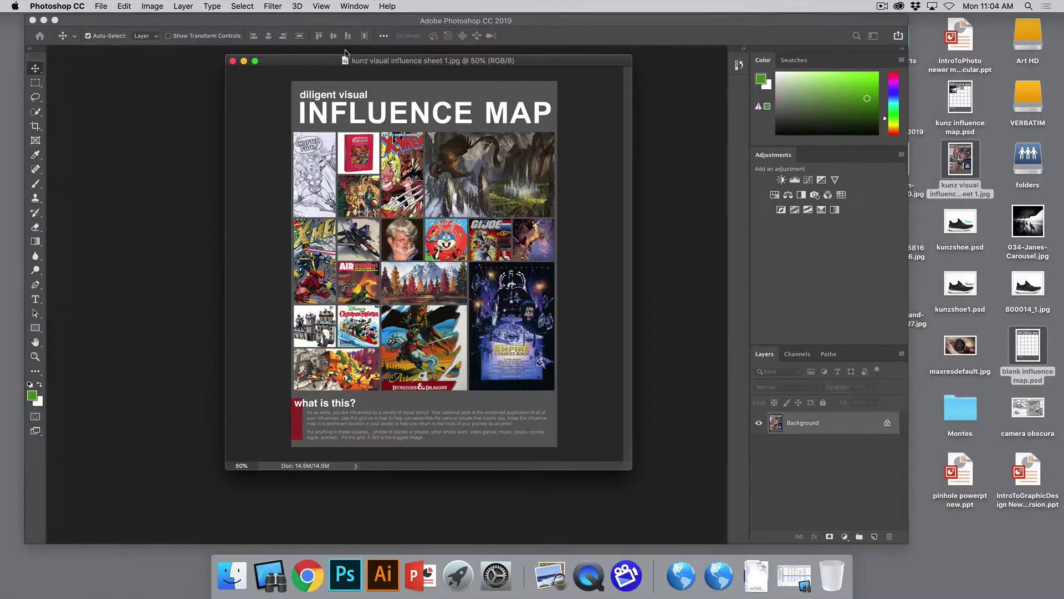
drag(458, 61, 430, 58)
drag(599, 461, 694, 514)
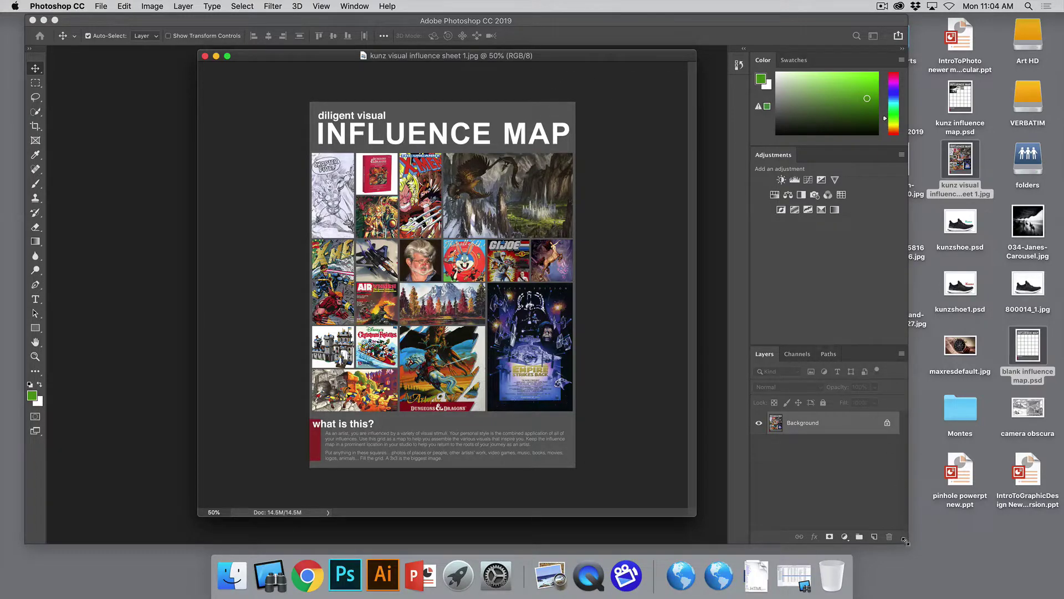
drag(905, 541, 1052, 547)
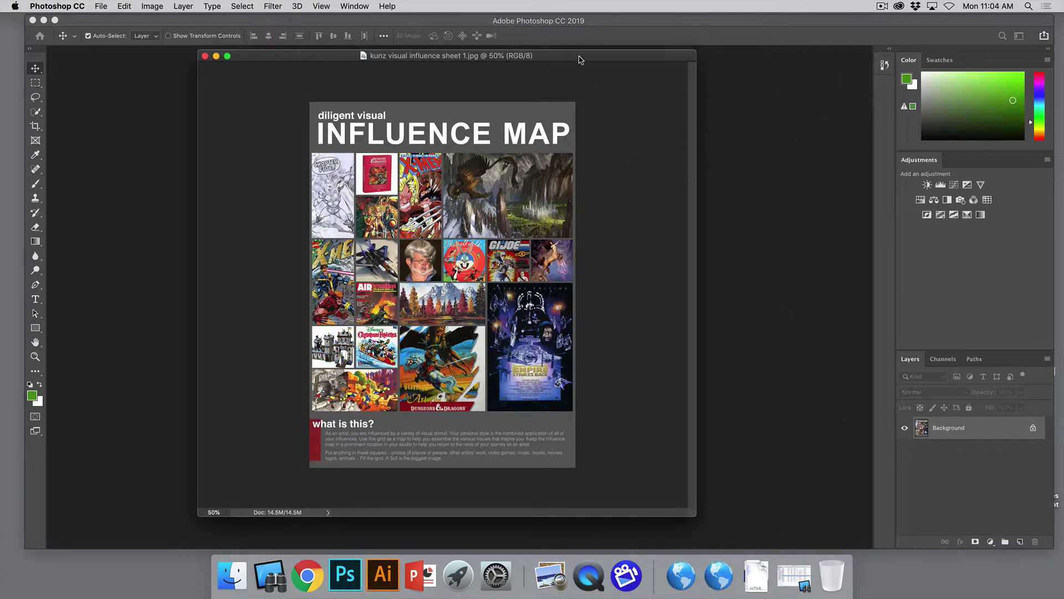
drag(579, 60, 530, 63)
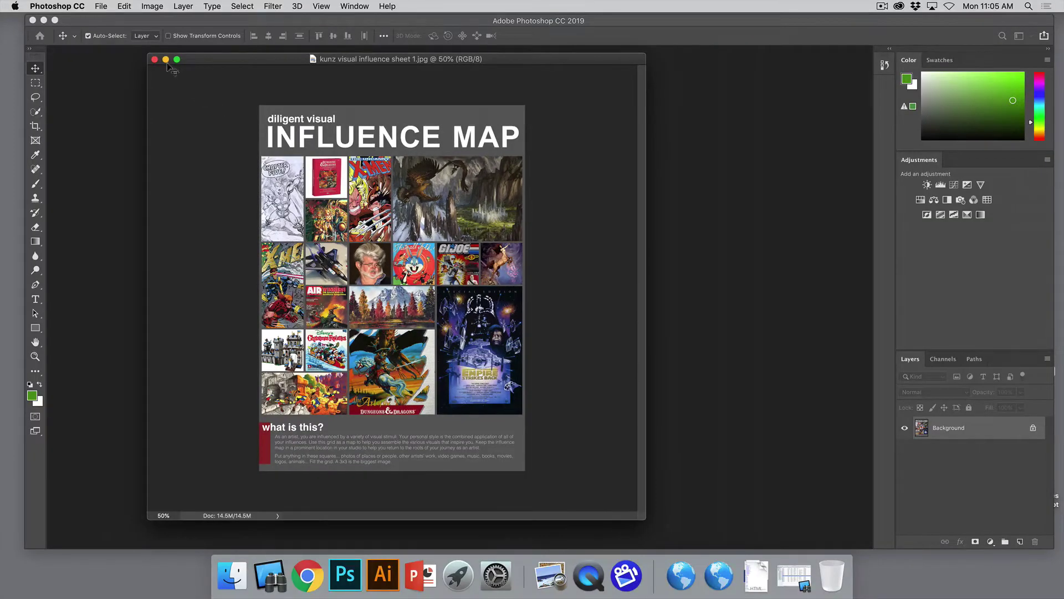
Close the finished example and enlarge the blank influence map.psd window, moving it clear of the panels
click(155, 60)
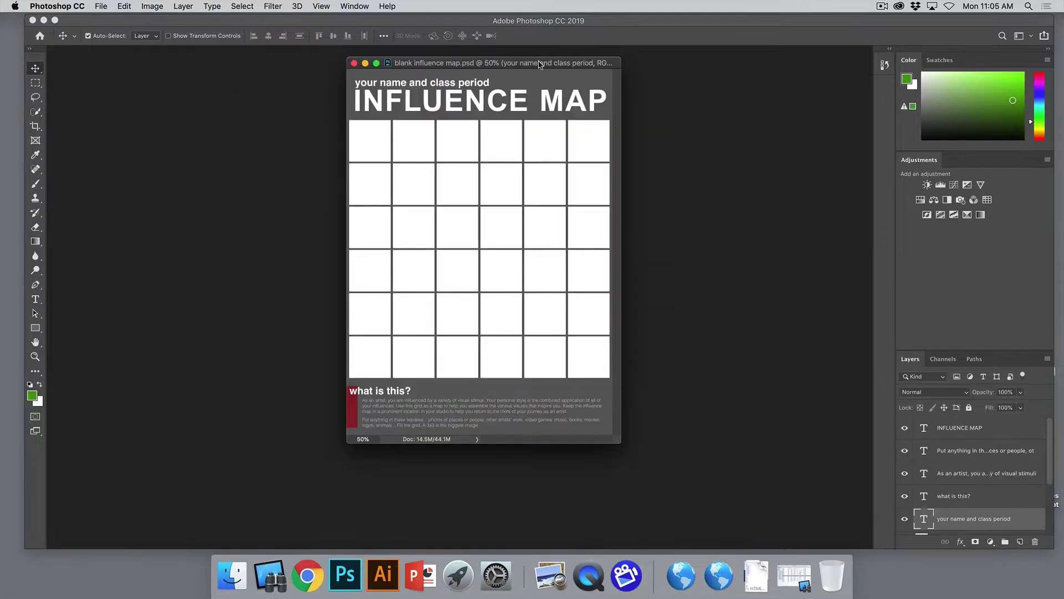
drag(515, 62, 314, 61)
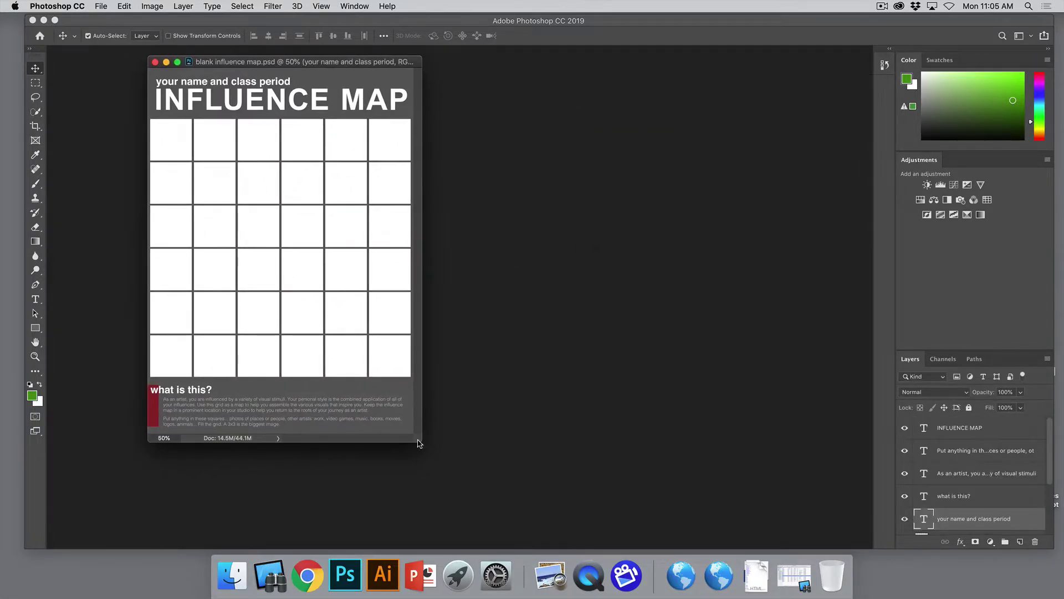
drag(436, 444, 739, 509)
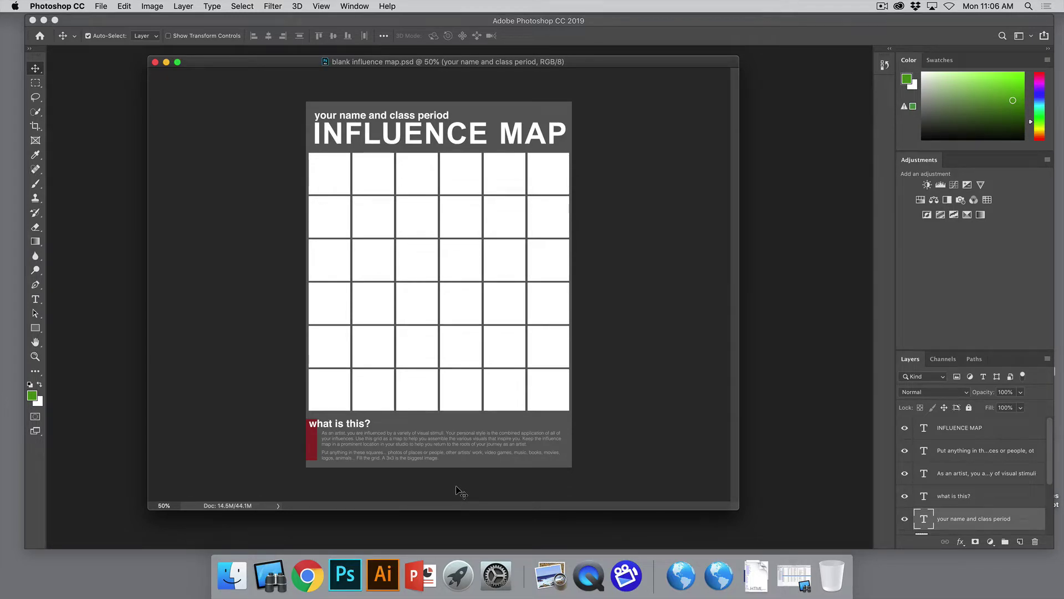
Switch to Chrome and search Google for "hot wheels"
click(308, 576)
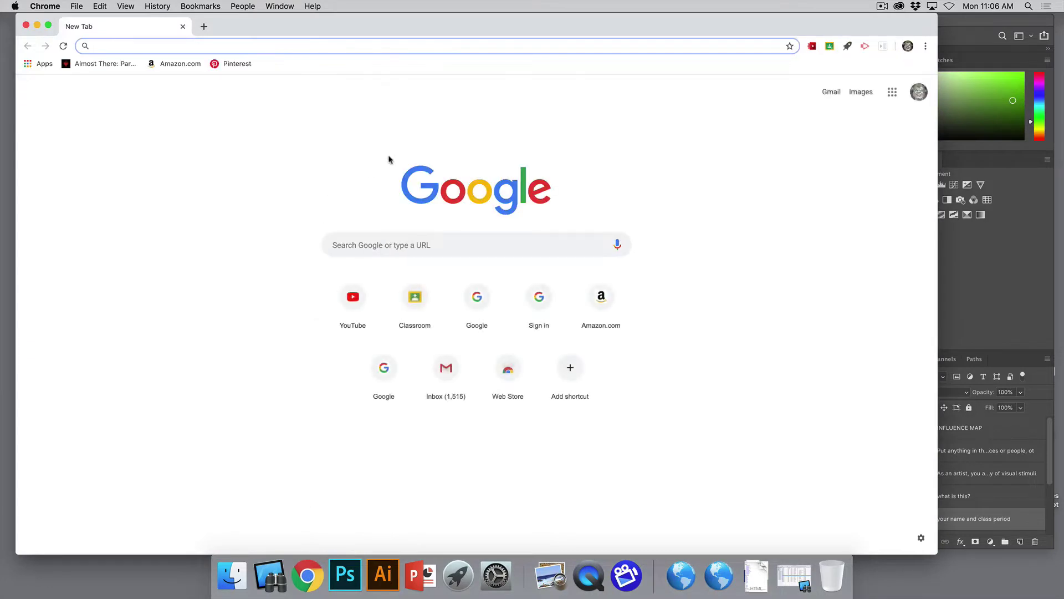
click(445, 245)
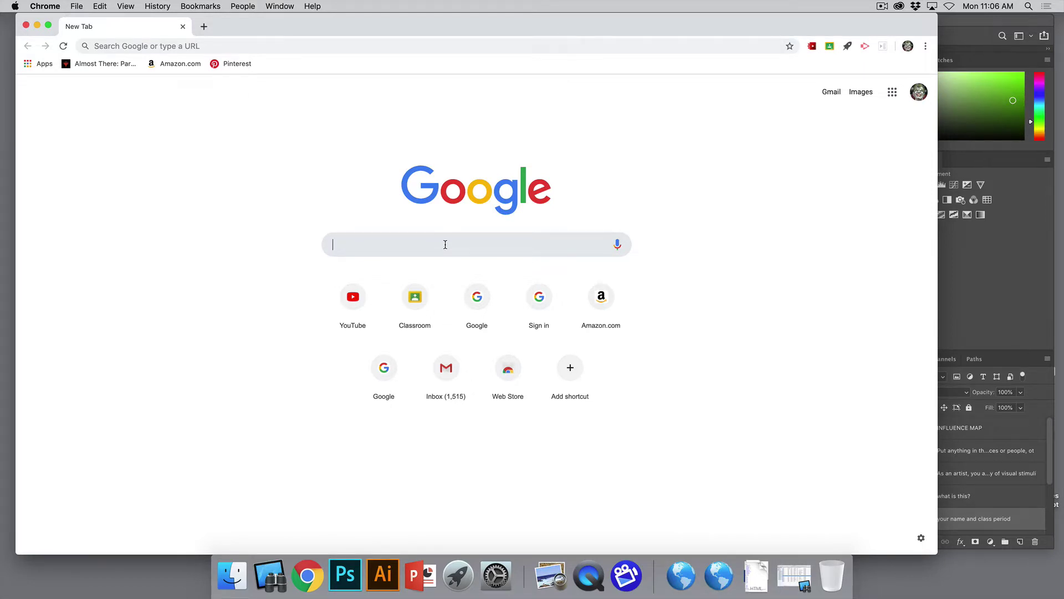
text(hot)
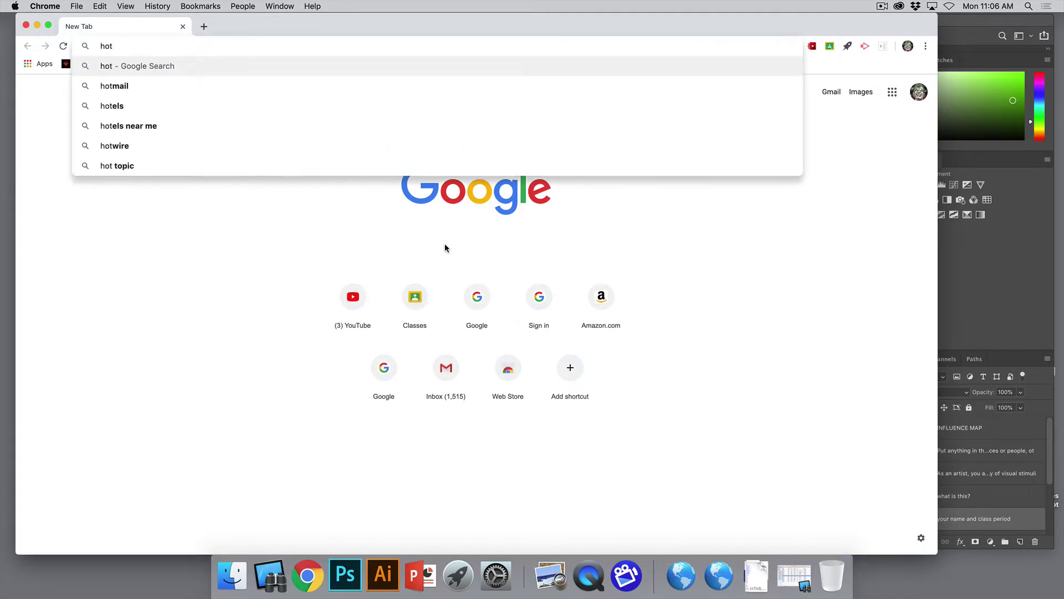
text( wheels)
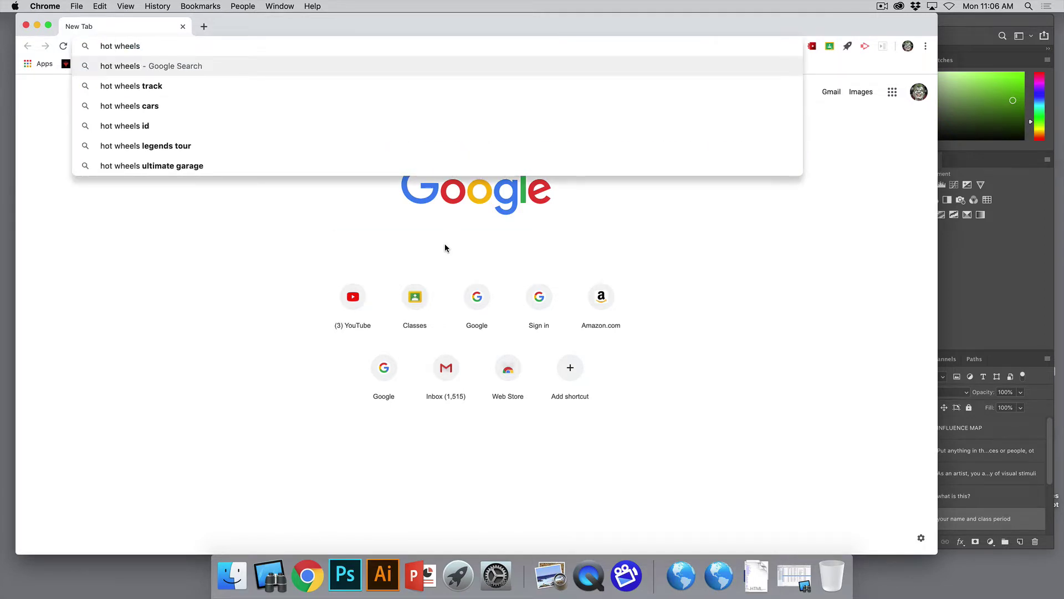
key(Return)
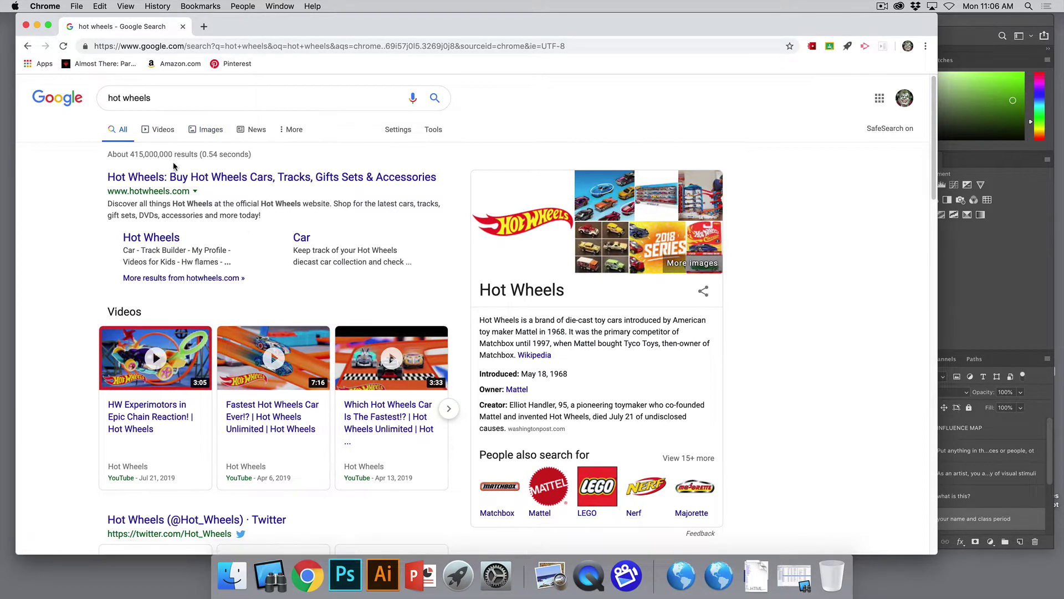
Show the image results for hot wheels and filter them to the Large size
click(212, 131)
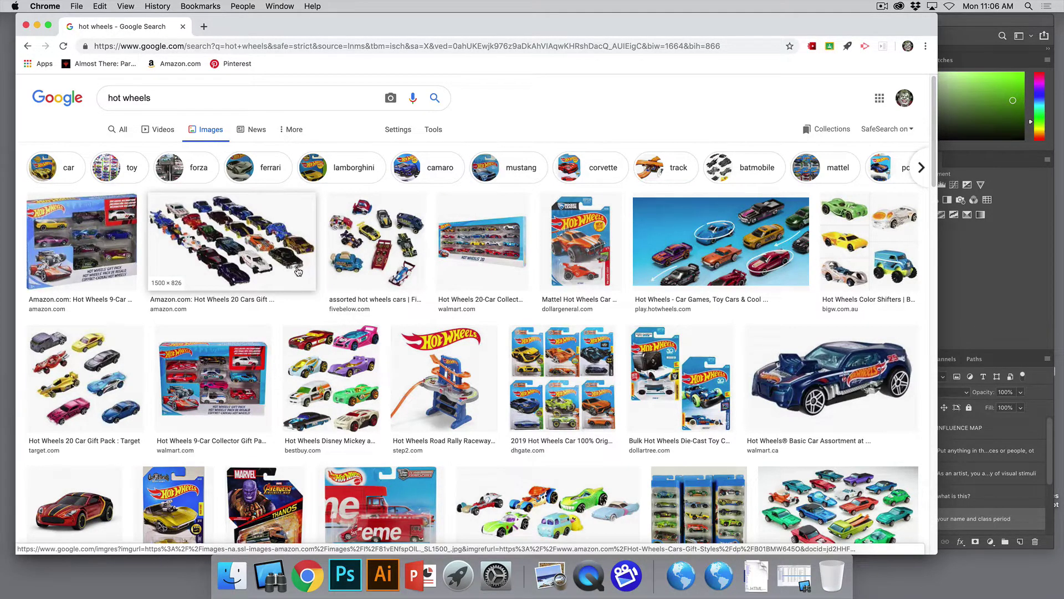
click(433, 131)
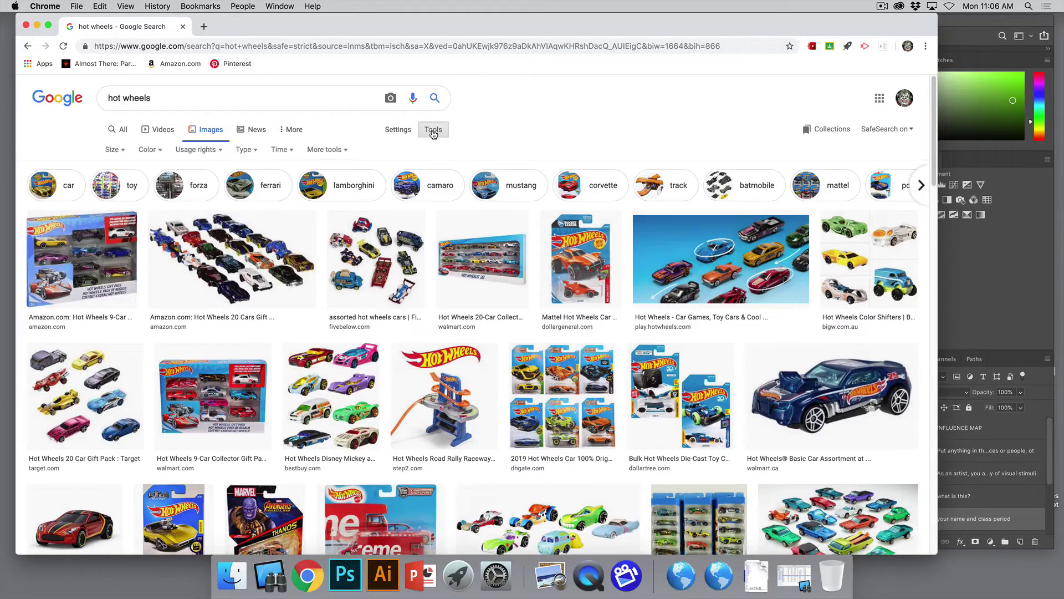
click(112, 150)
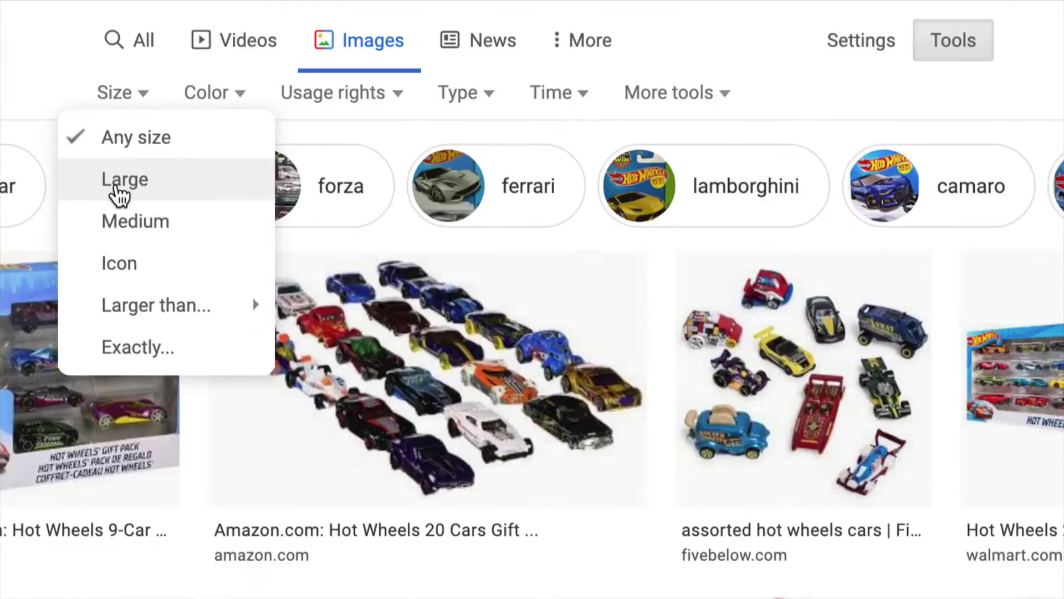
click(120, 188)
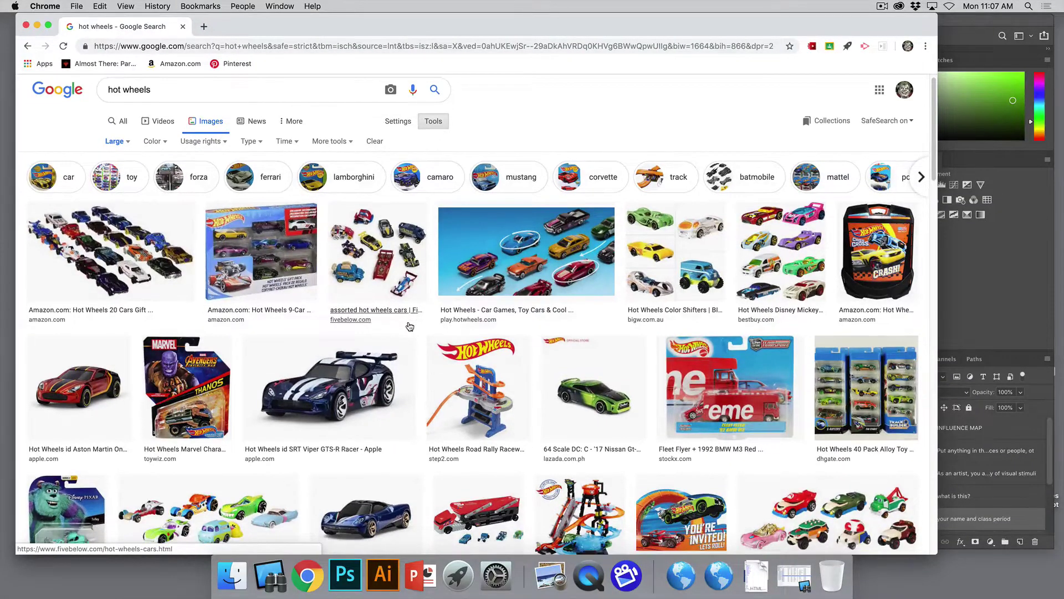
Open the red Hot Wheels id Aston Martin image in its own tab and view it at full size
scroll(415, 327, down, 3)
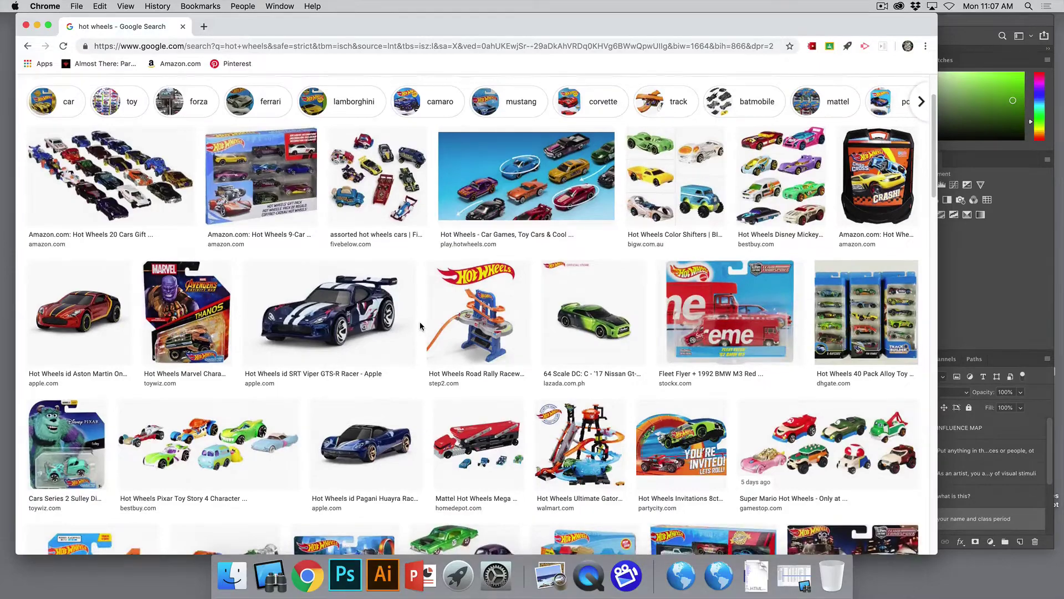
scroll(261, 325, down, 1)
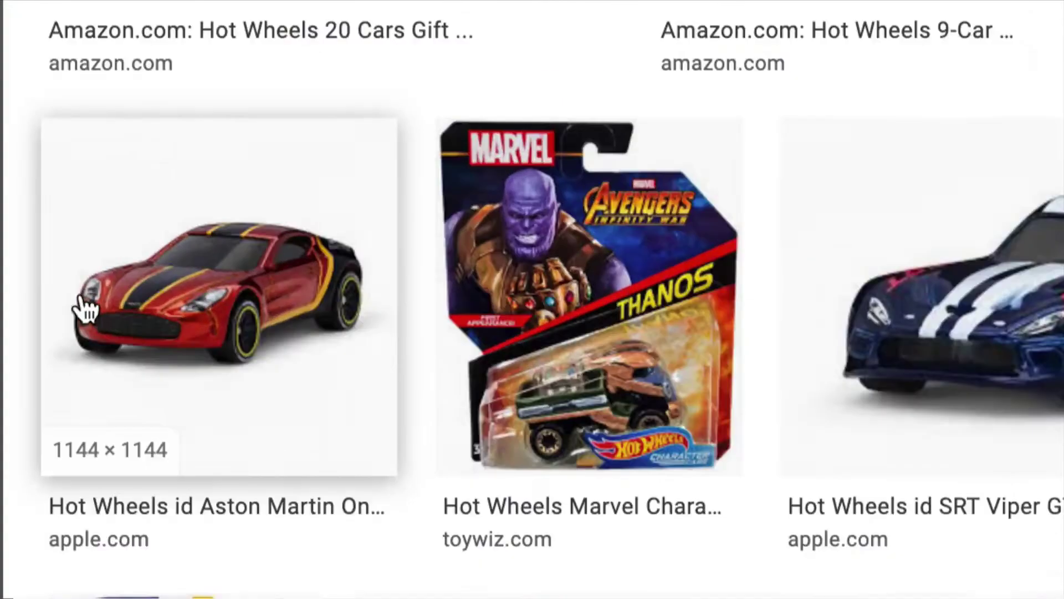
click(183, 310)
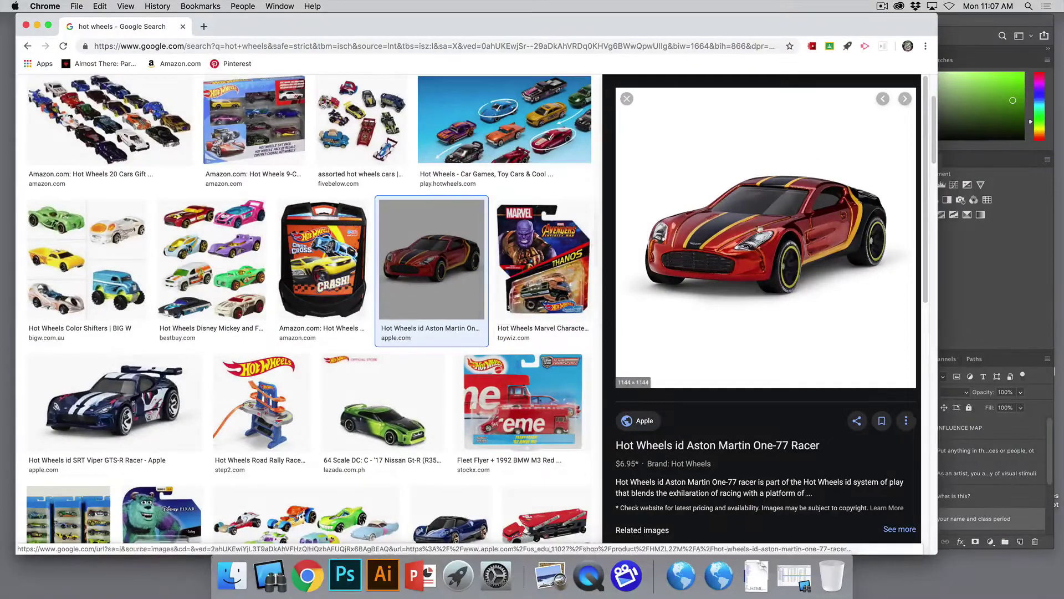
right_click(784, 237)
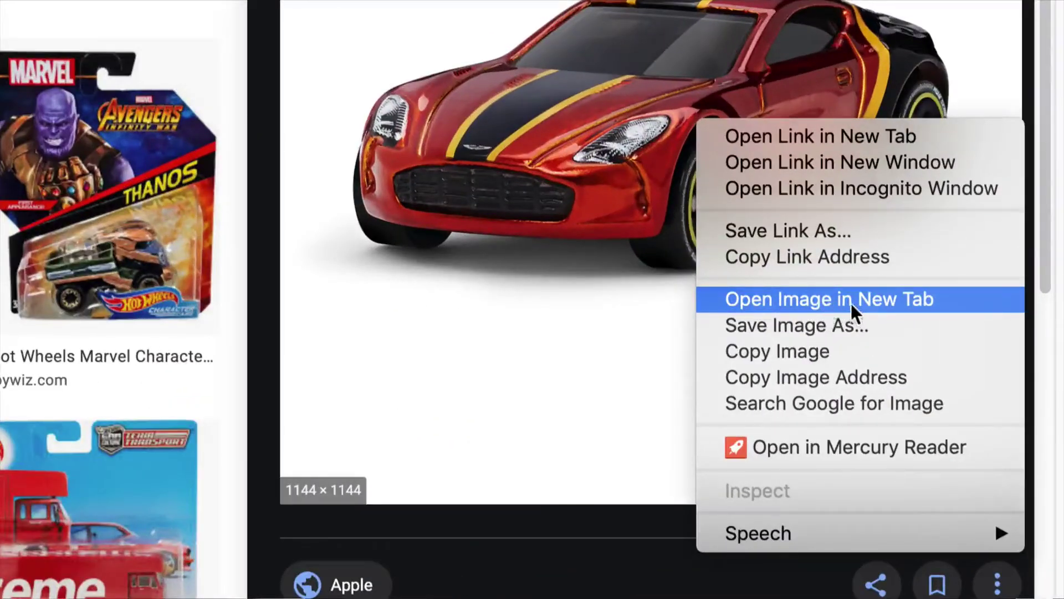
click(852, 304)
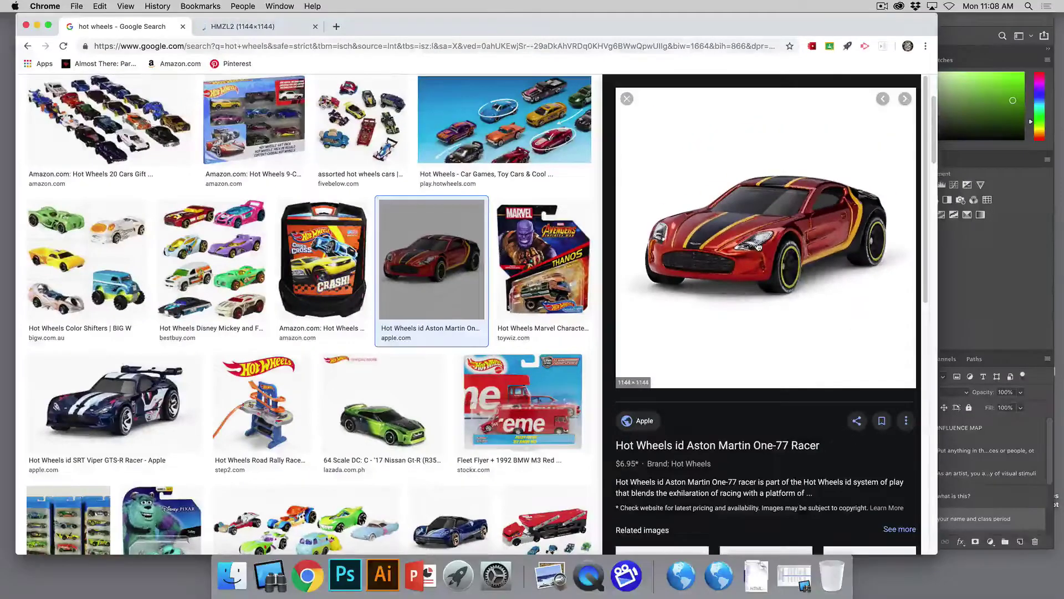
click(251, 26)
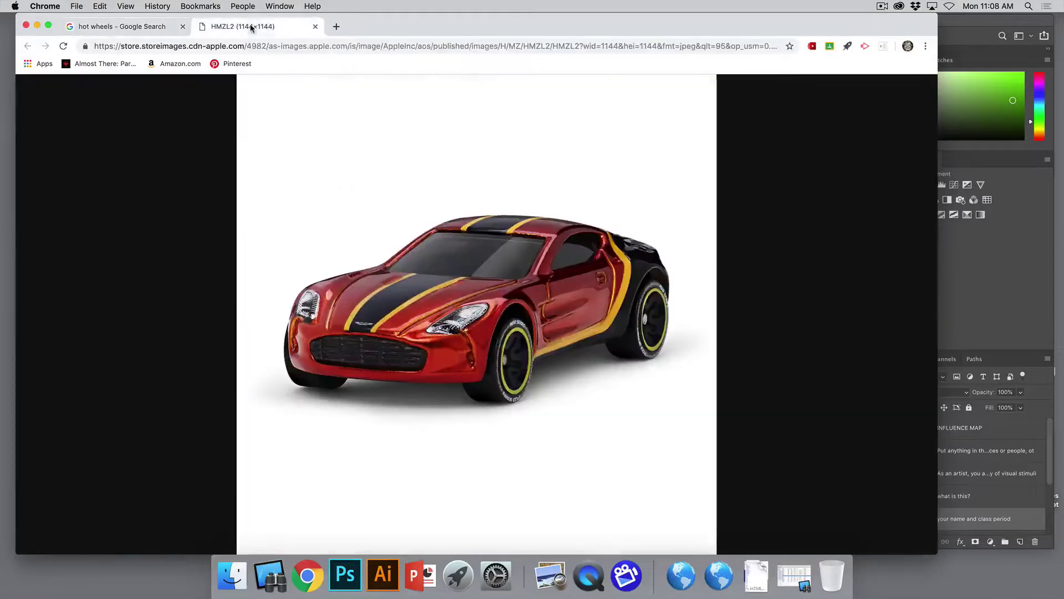
click(539, 333)
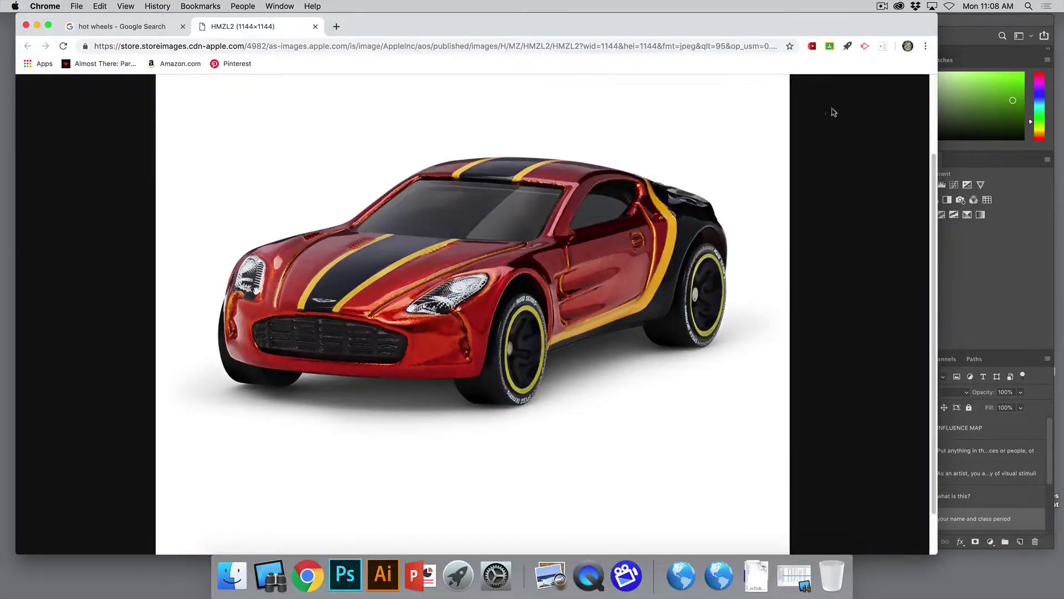
Uncover the desktop beside the browser window and save the full-size red car image onto it
drag(976, 19, 760, 21)
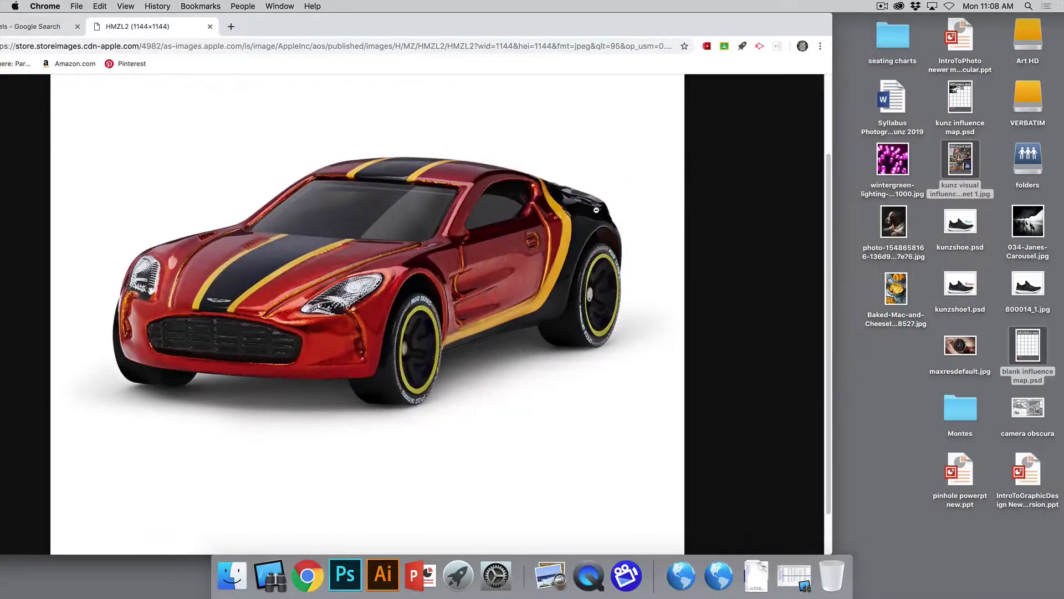
drag(395, 287, 902, 361)
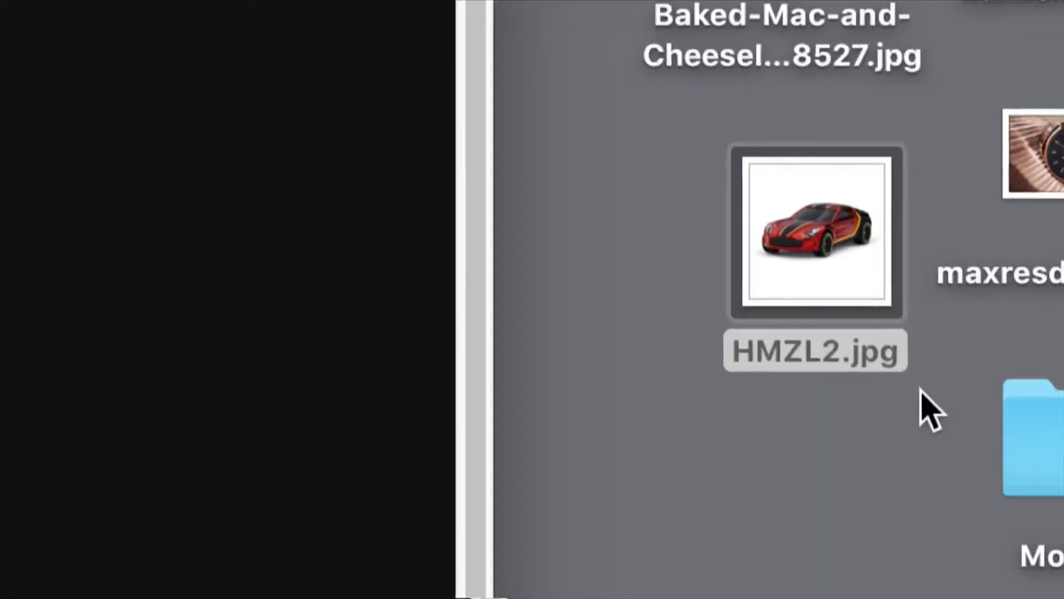
drag(830, 282, 777, 239)
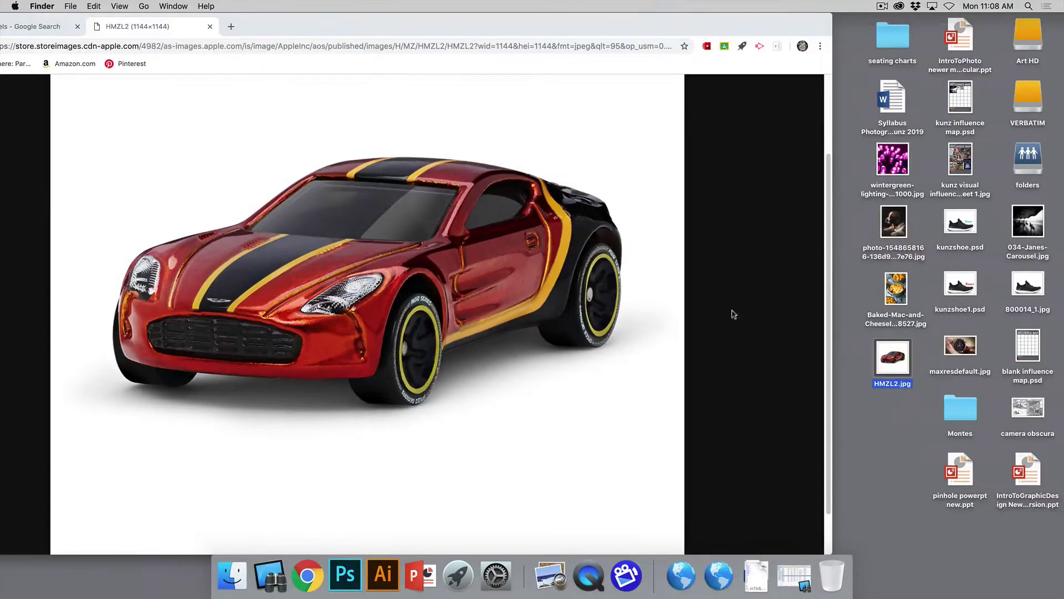
Close the car image's tab and quit Chrome
drag(280, 32, 438, 35)
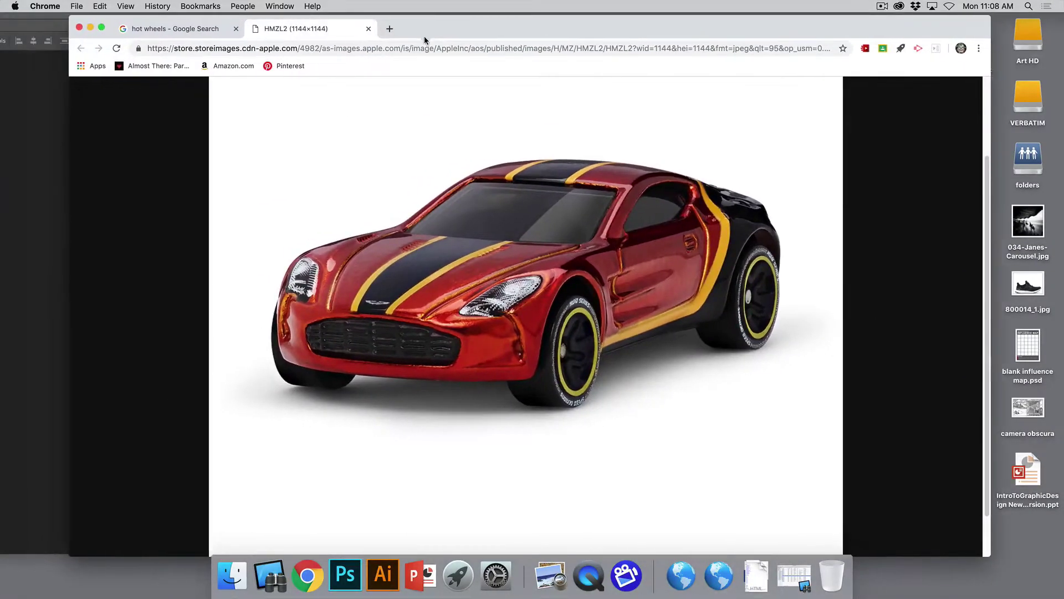
click(367, 31)
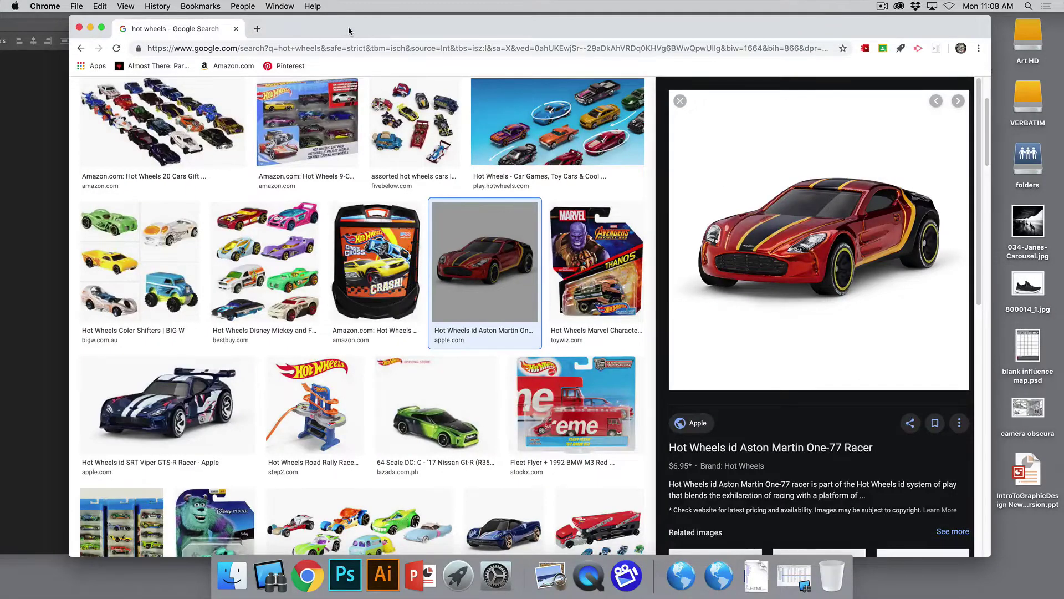
drag(348, 29, 280, 28)
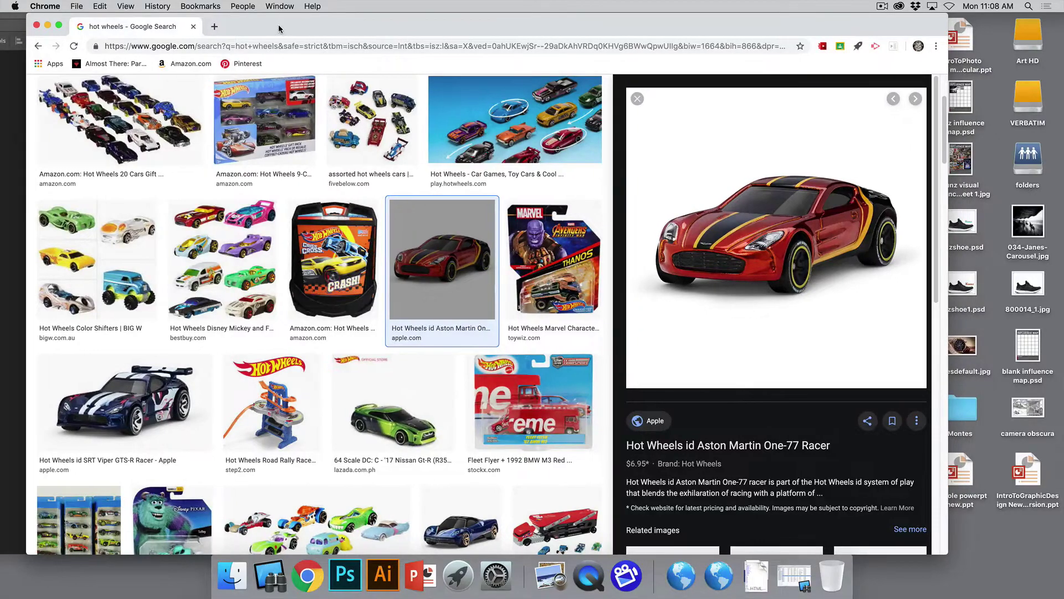
key(super+q)
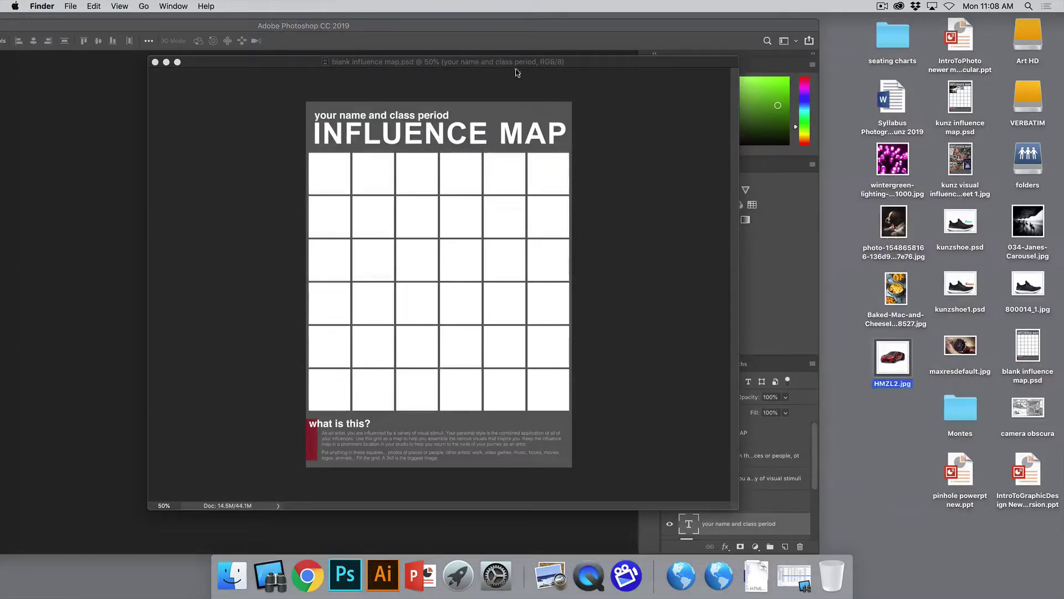
Switch back to Photoshop and reposition its window and the blank influence map document
click(577, 26)
double_click(576, 26)
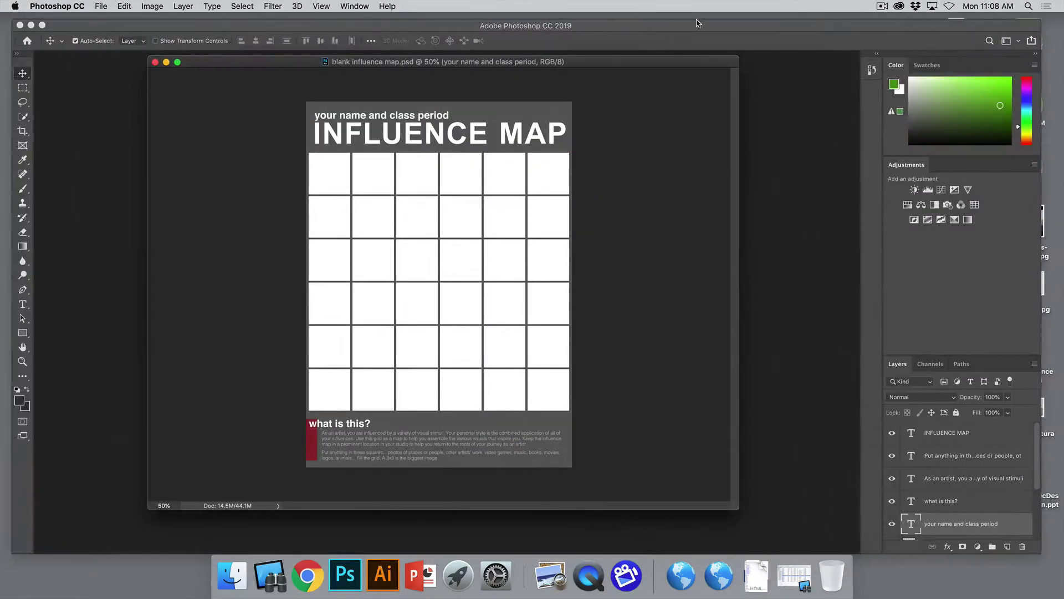
drag(618, 65, 581, 70)
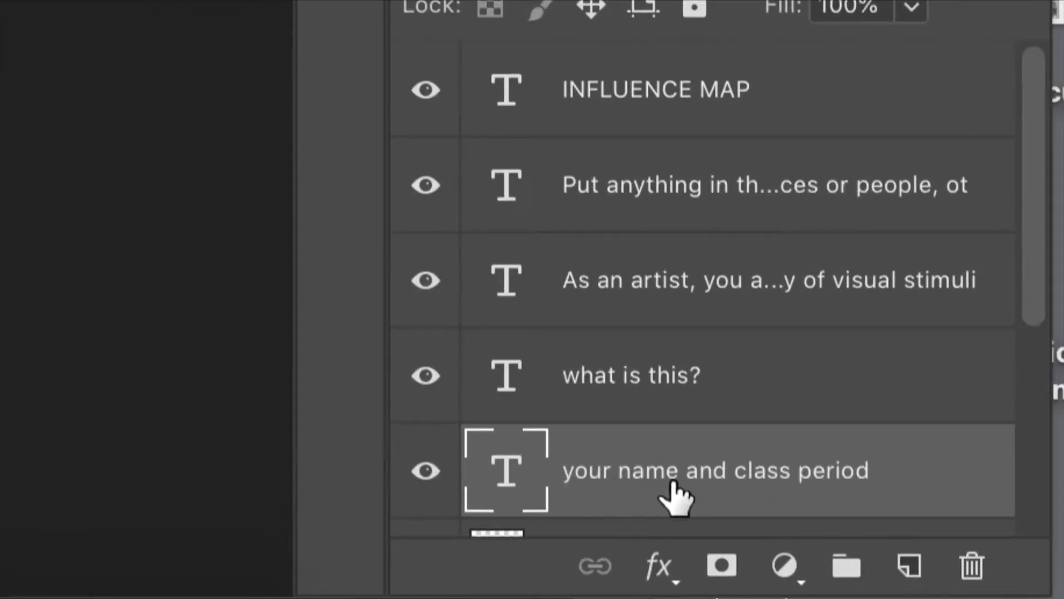
Replace the "your name and class period" text with the student's surname and "period 4", and return to the Move tool
double_click(506, 469)
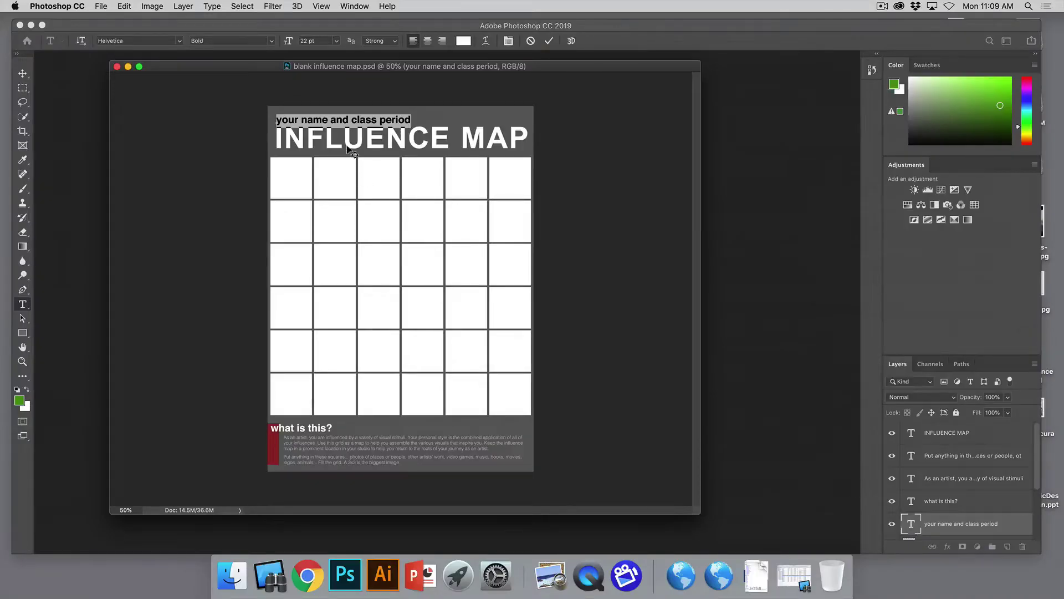
text(kunz period 4)
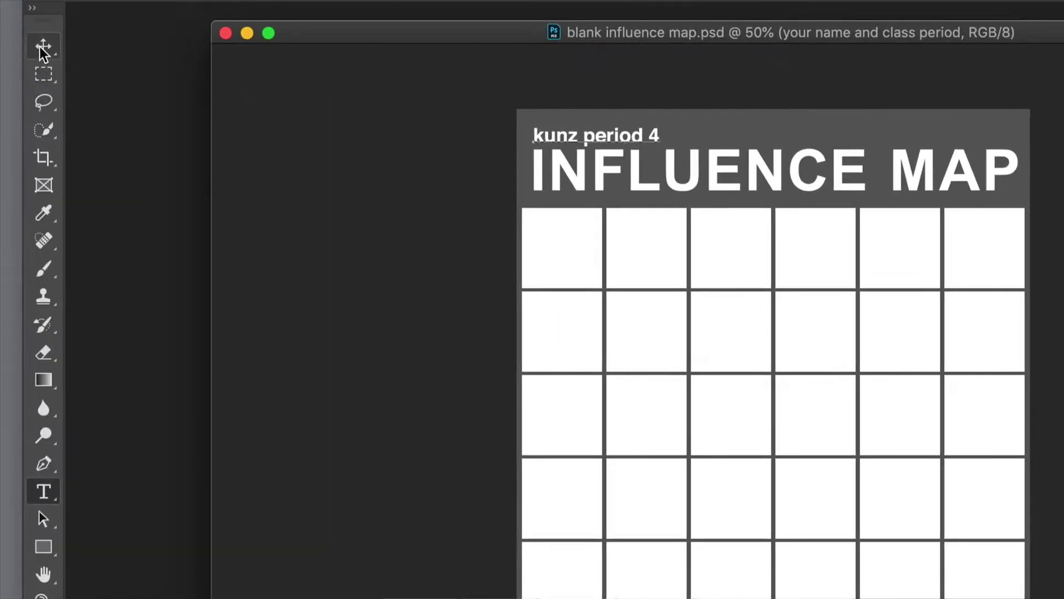
click(40, 48)
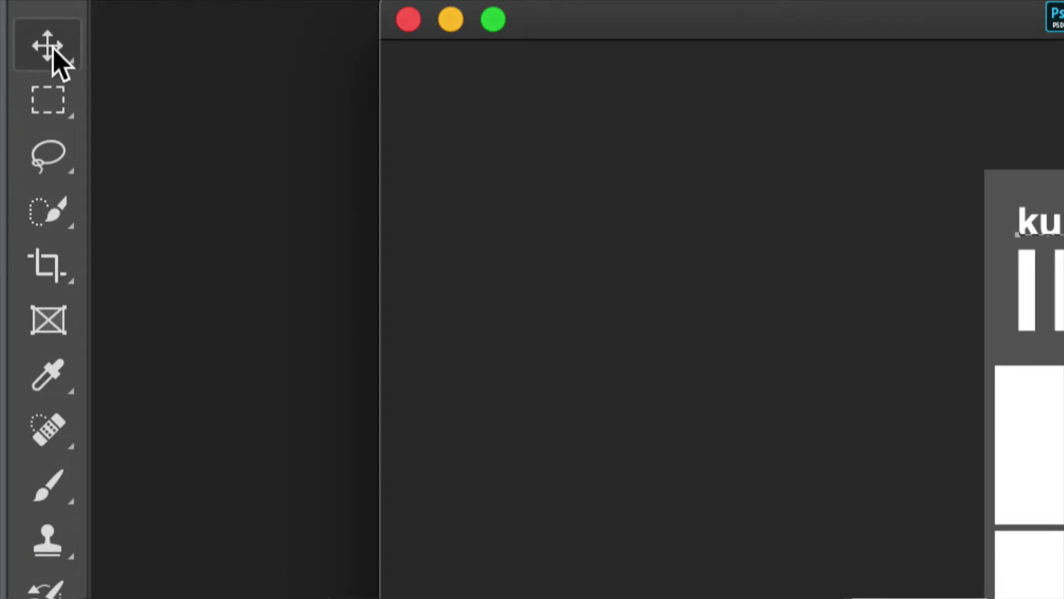
Fully lock the INFLUENCE MAP title layer and the two instruction text layers, "Put anything in" and "As an artist"
click(55, 48)
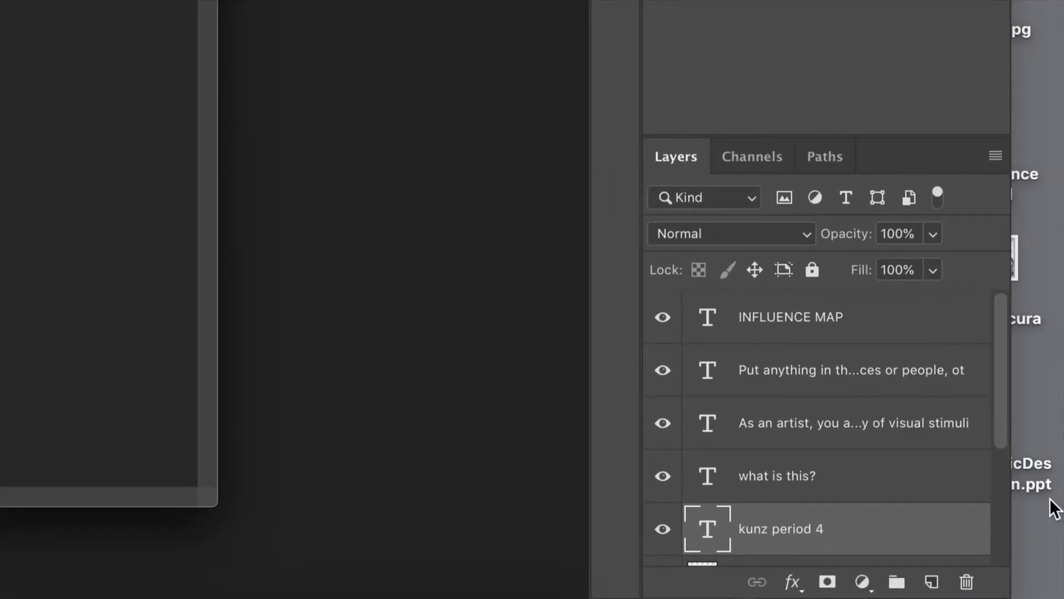
drag(997, 375, 1009, 356)
click(862, 324)
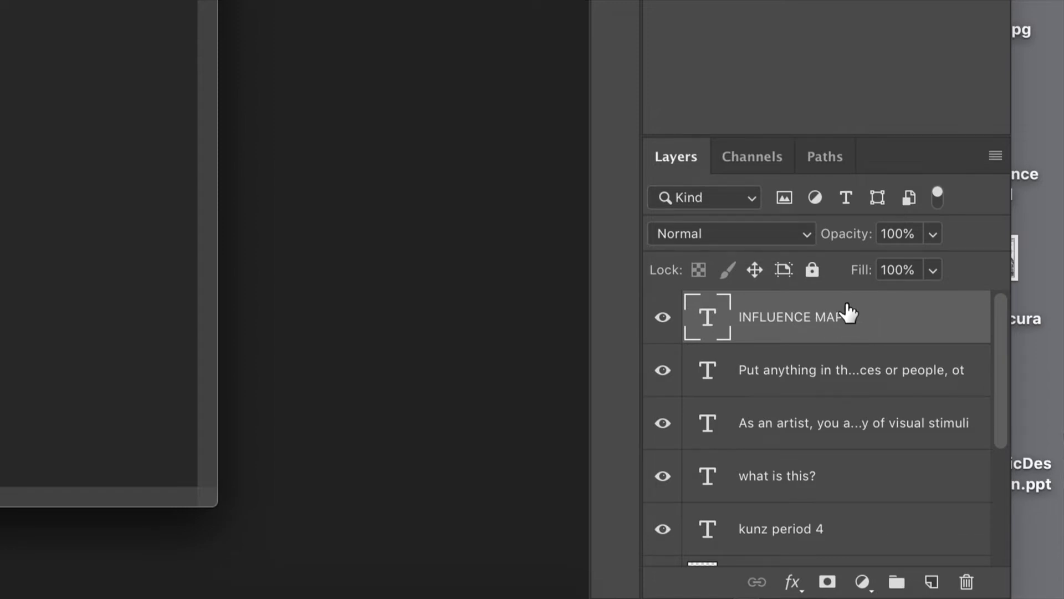
click(813, 269)
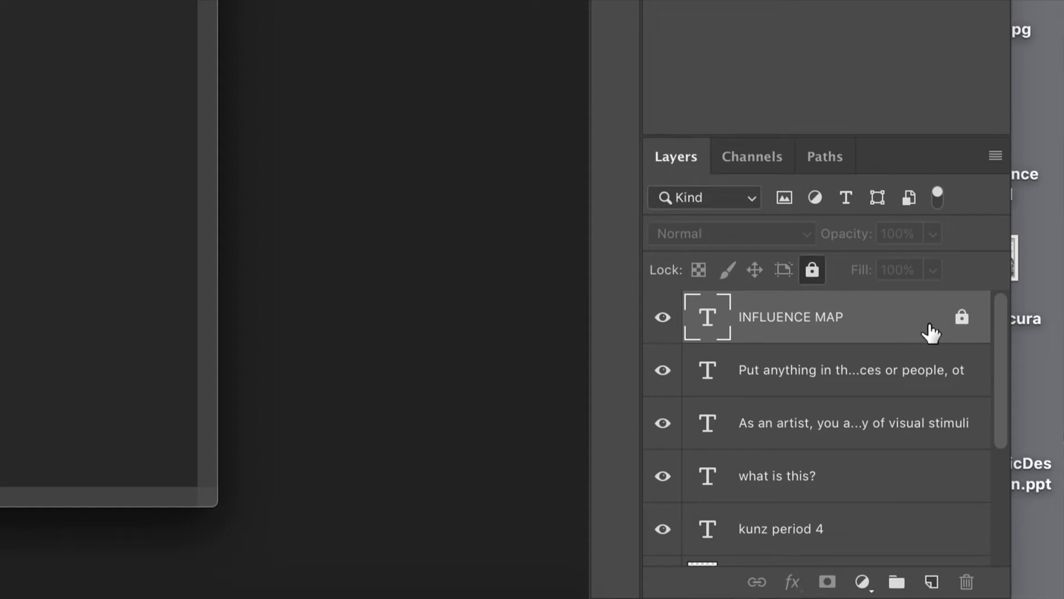
click(885, 379)
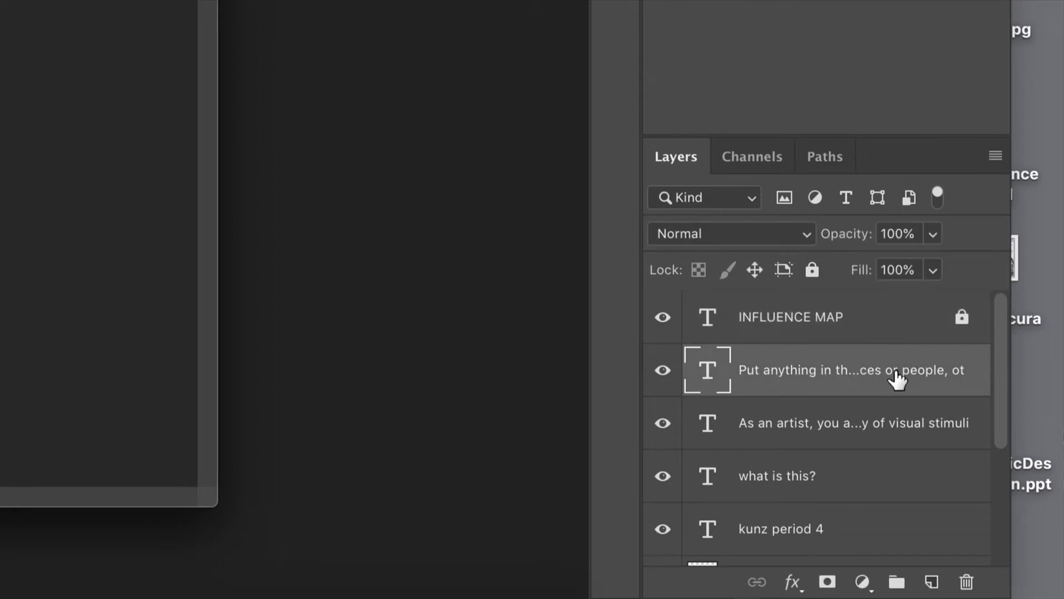
click(810, 269)
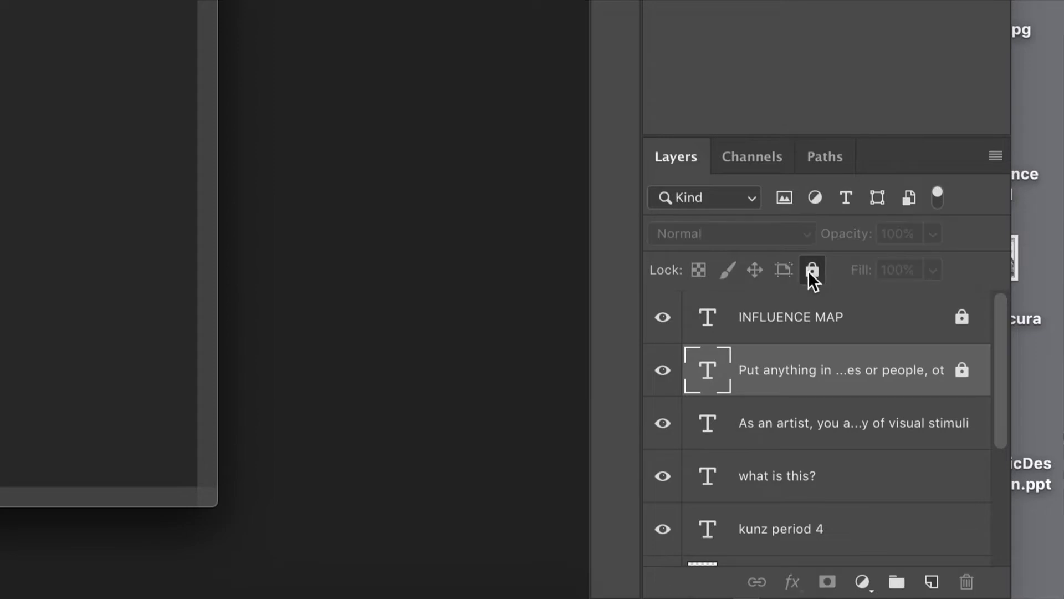
click(780, 422)
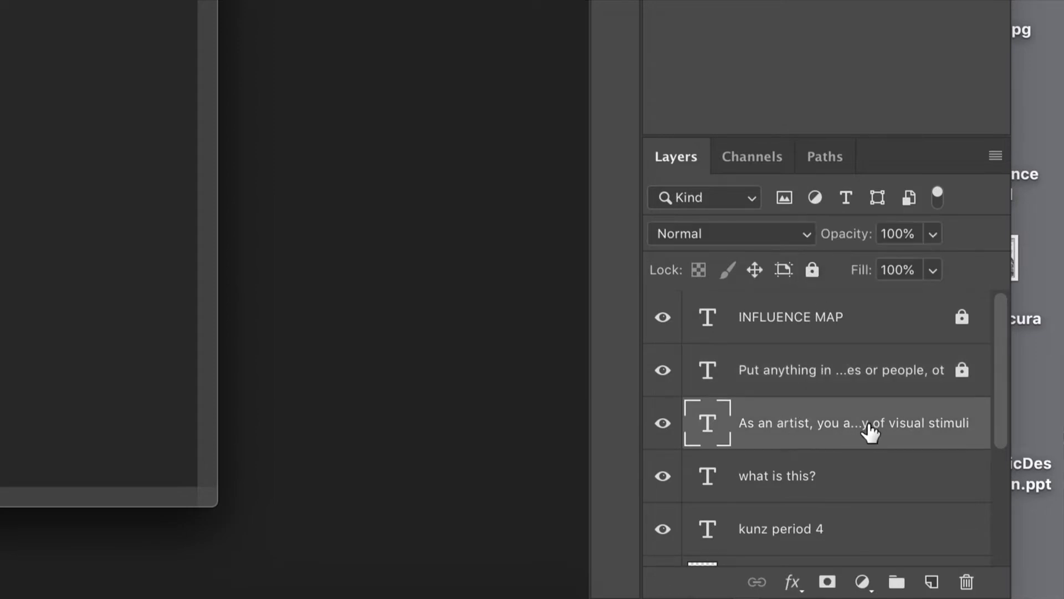
click(813, 270)
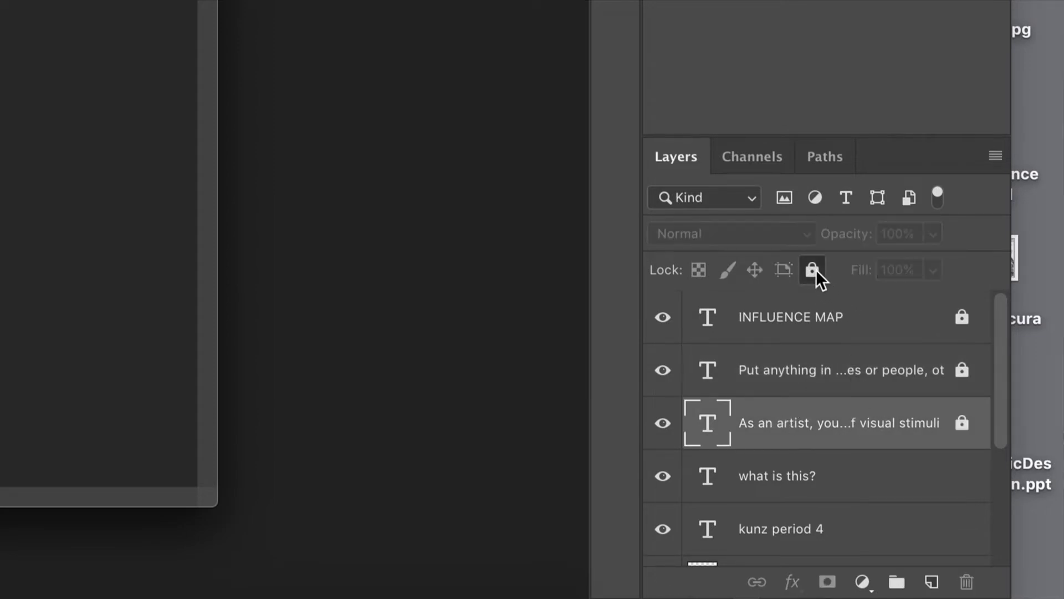
Fully lock the "what is this?" text layer and the name and class period text layer
drag(1005, 395, 1004, 438)
scroll(1003, 438, up, 1)
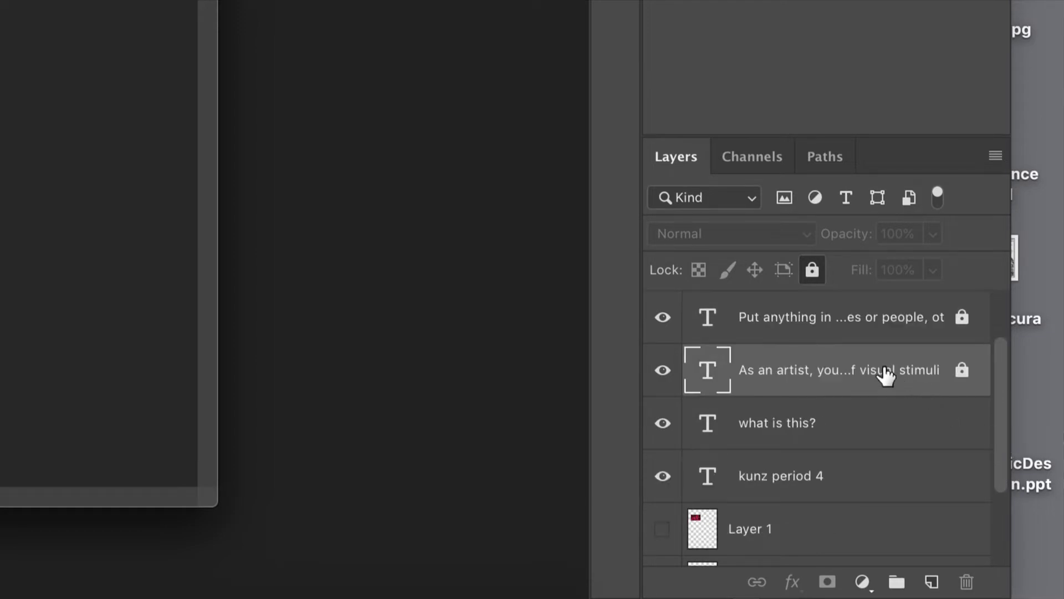
click(860, 422)
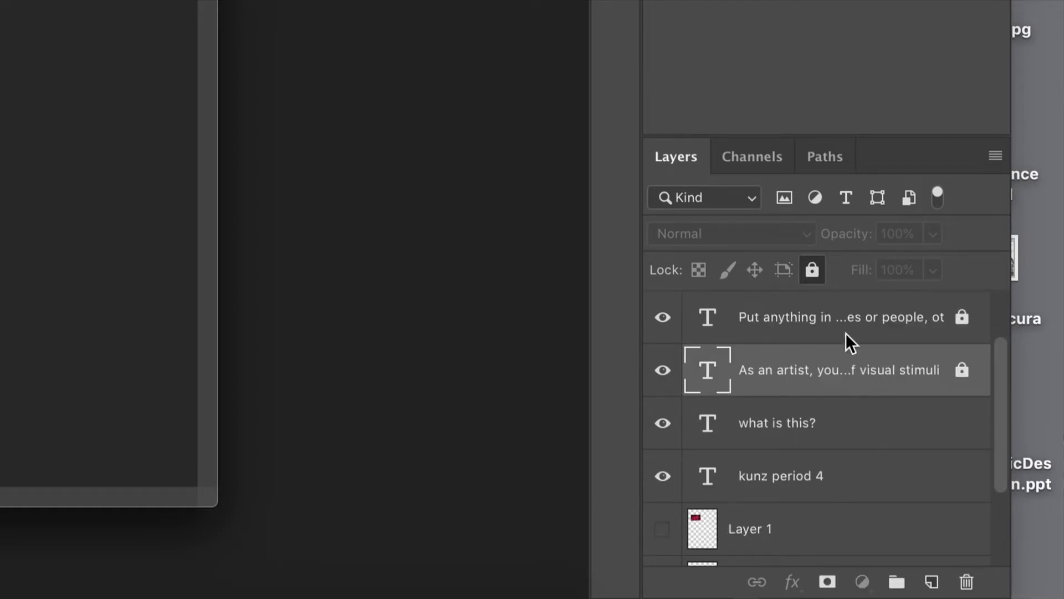
click(813, 270)
click(874, 489)
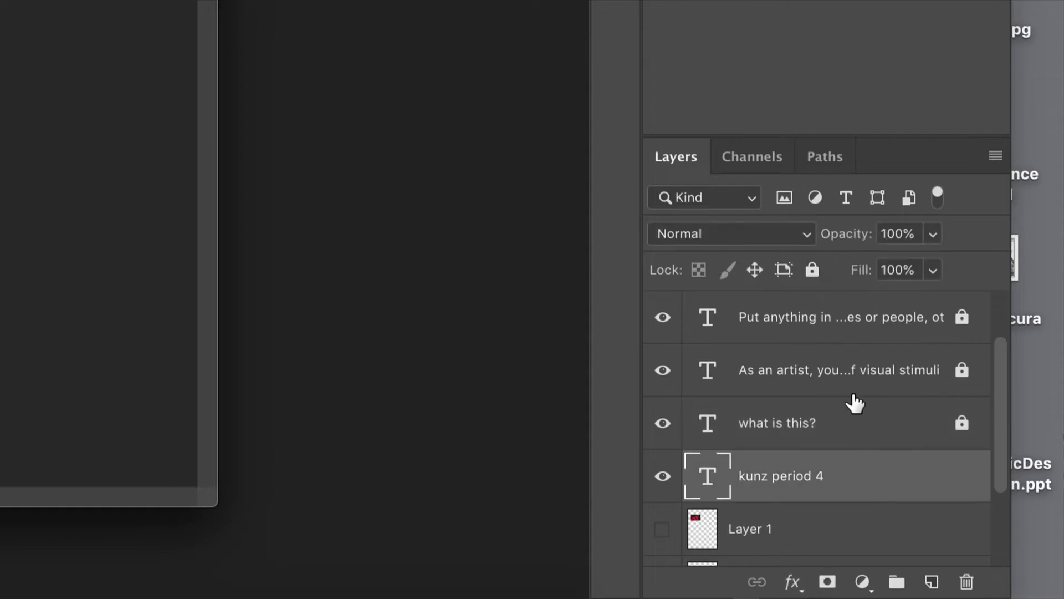
click(813, 270)
Show and hide Layer 1 and Layer 2 in turn to see what each one contains
drag(1006, 391, 1007, 468)
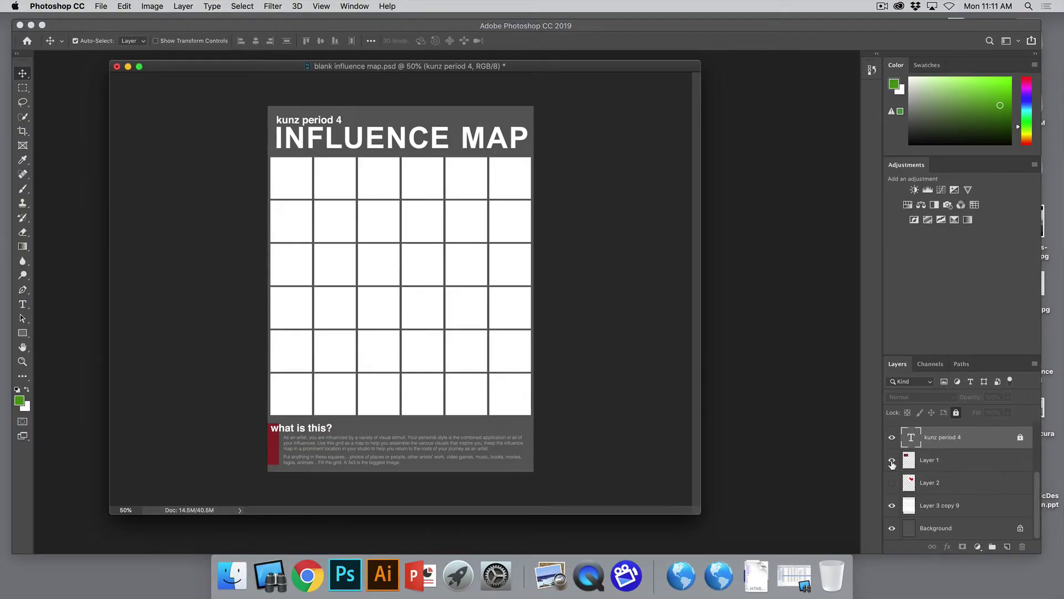
click(892, 460)
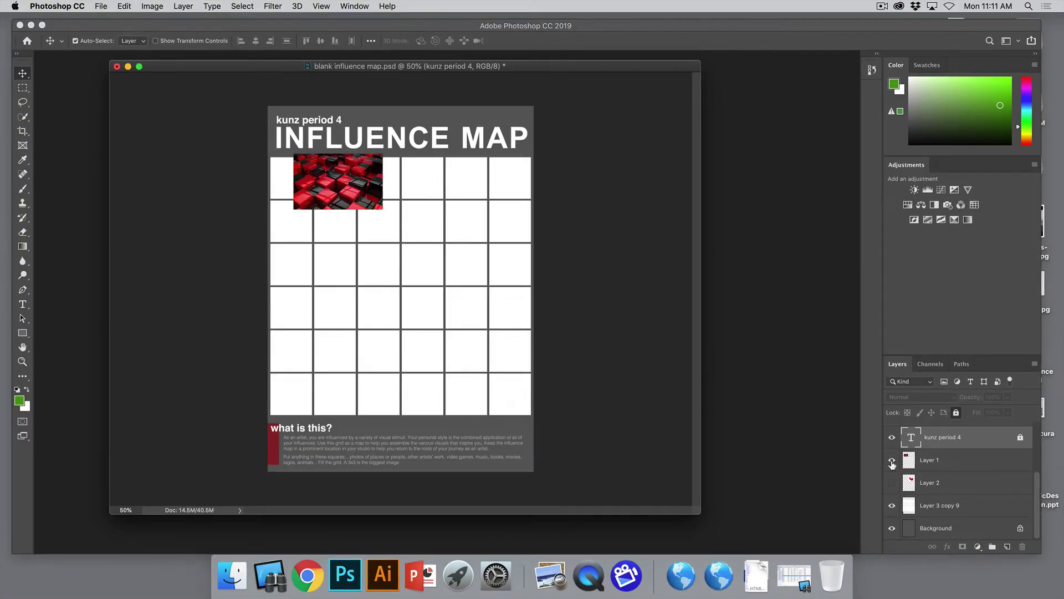
click(892, 461)
click(891, 483)
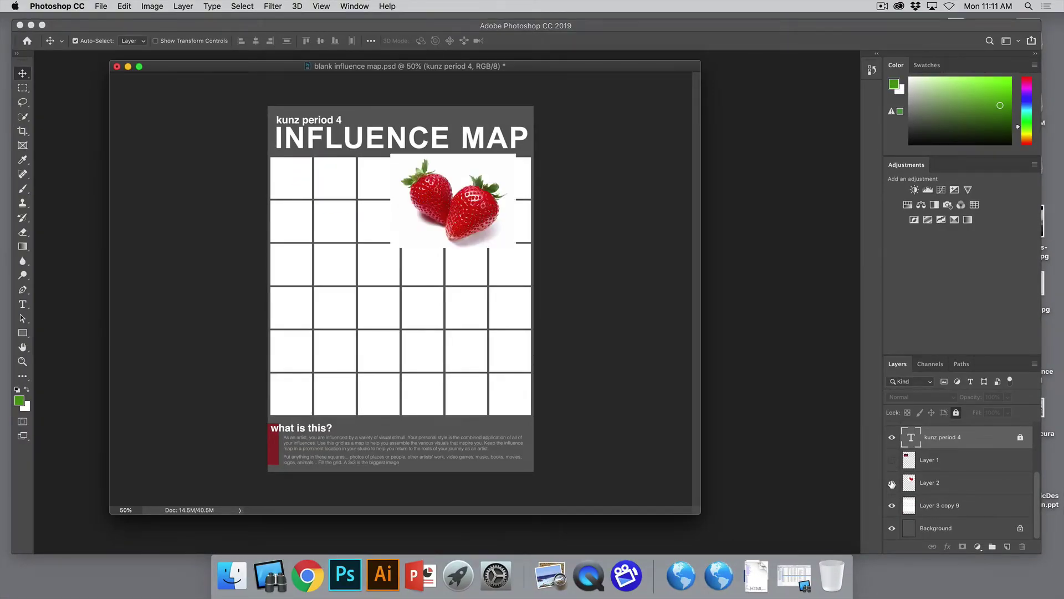
click(892, 482)
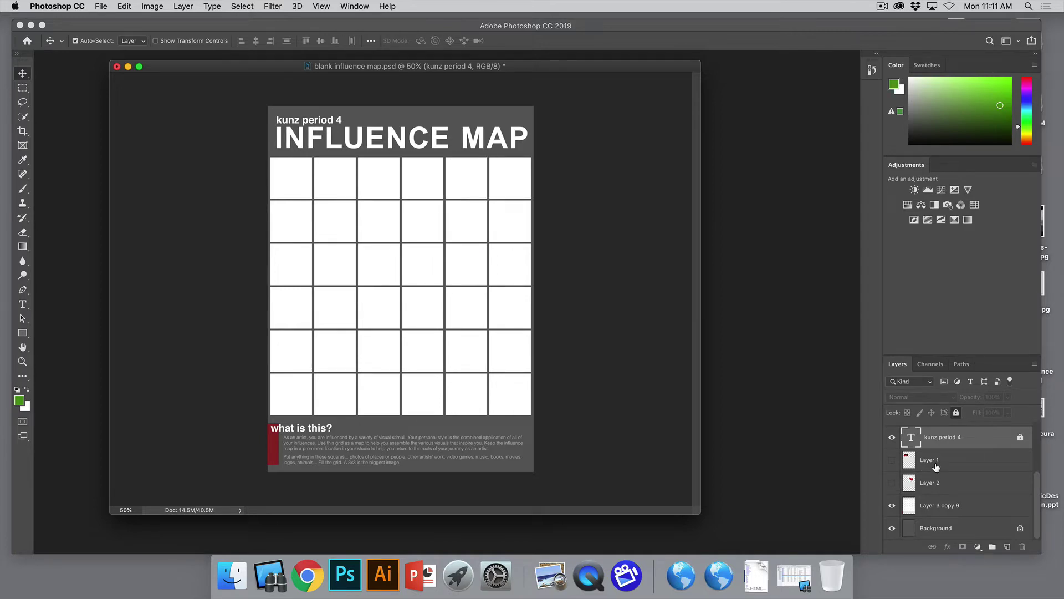
Delete the two hidden sample image layers, Layer 1 and Layer 2
click(936, 467)
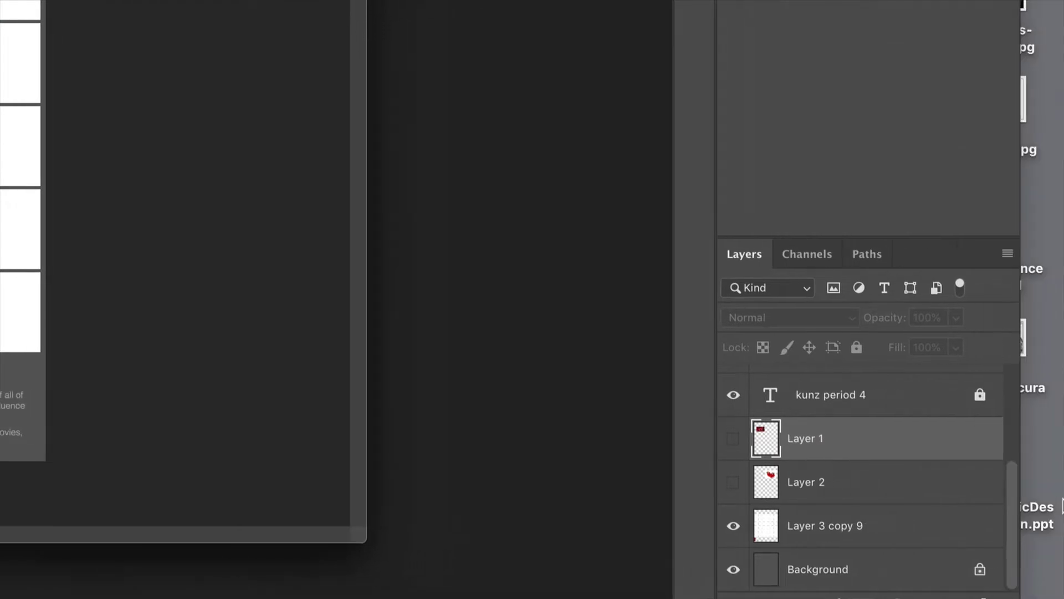
key(BackSpace)
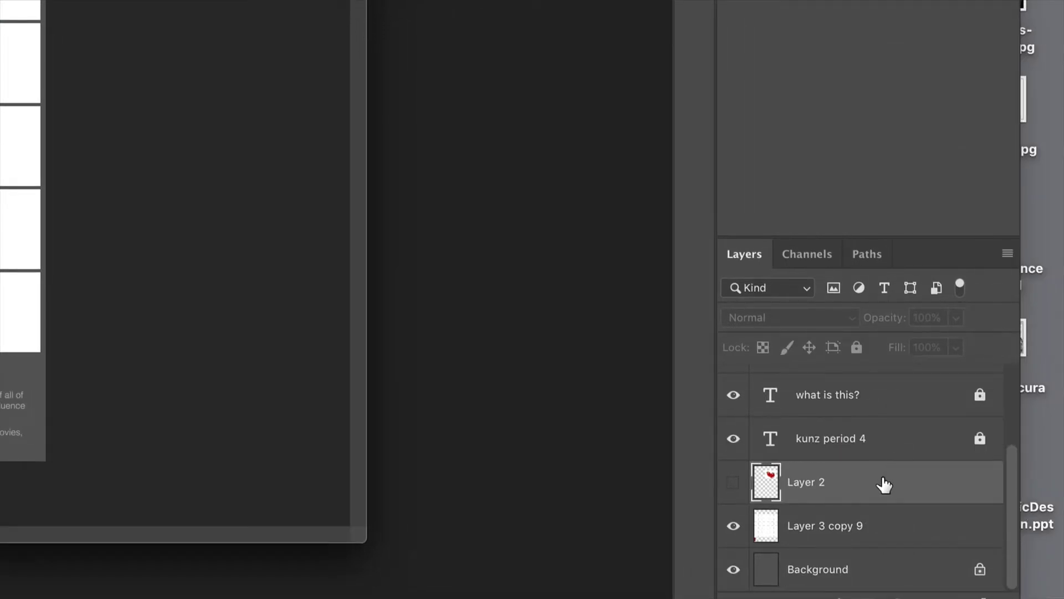
key(BackSpace)
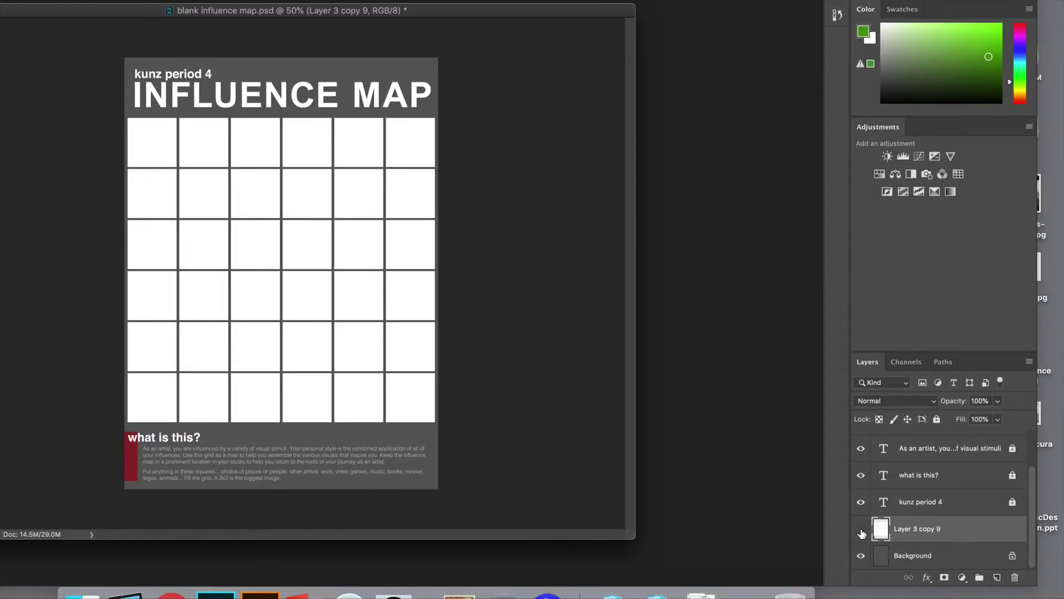
Toggle the visibility of Layer 3 copy 9 to check its contents, and fully lock that layer
click(861, 530)
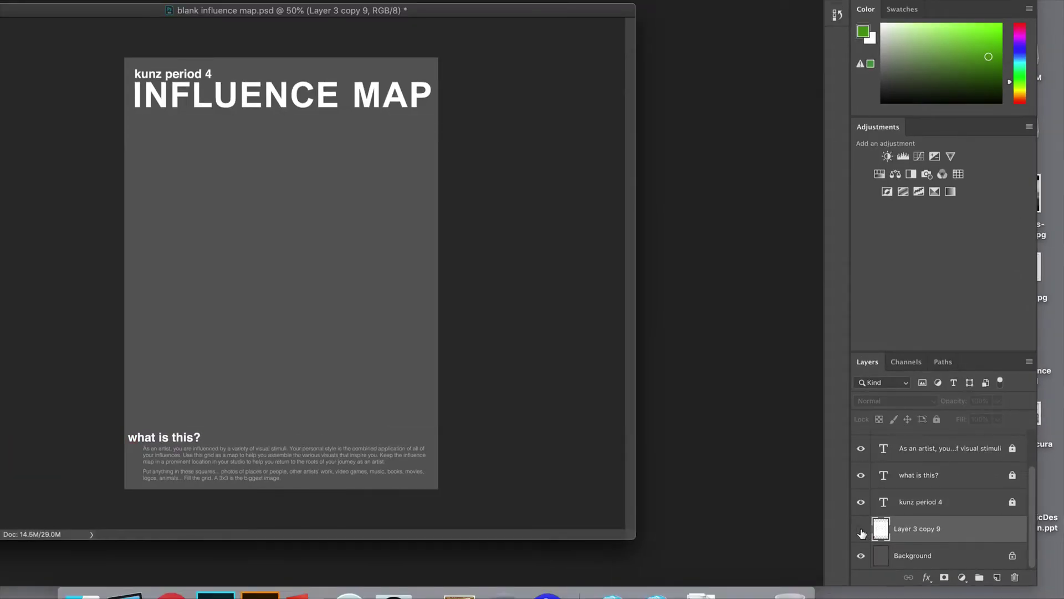
click(861, 530)
click(861, 531)
click(861, 531)
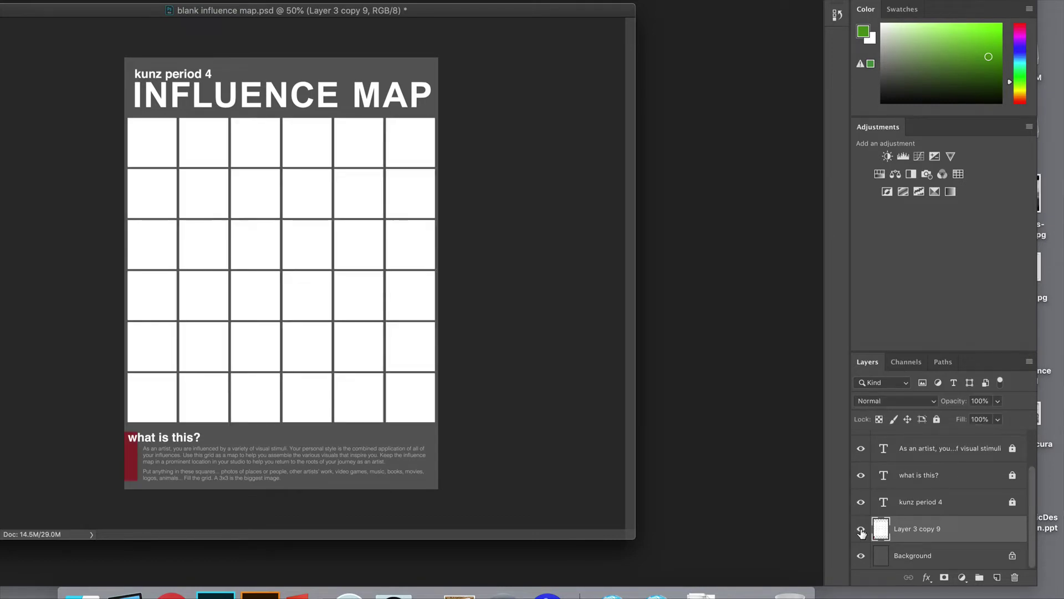
click(861, 531)
click(861, 531)
click(862, 531)
click(861, 531)
click(936, 419)
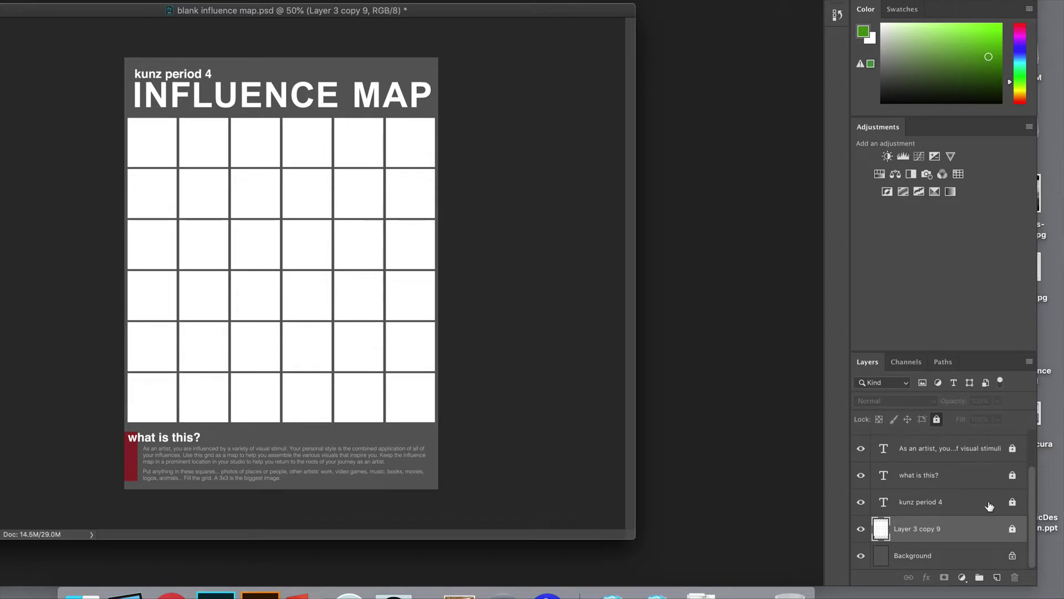
drag(1035, 521, 1038, 469)
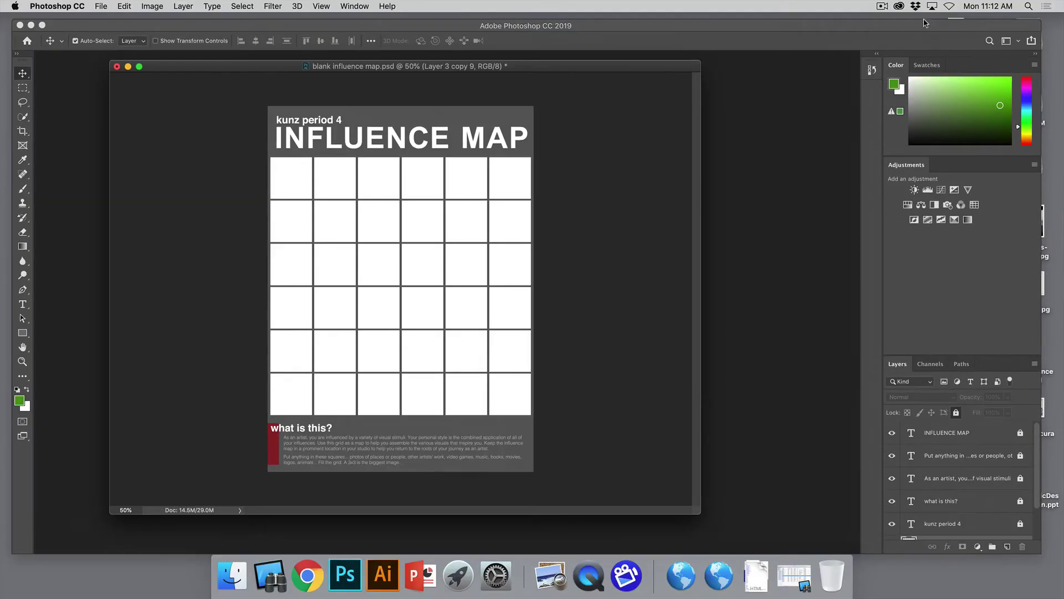
Shift the application and document windows aside to uncover the desktop files, and open HMZL2.jpg in Photoshop
drag(917, 27, 805, 25)
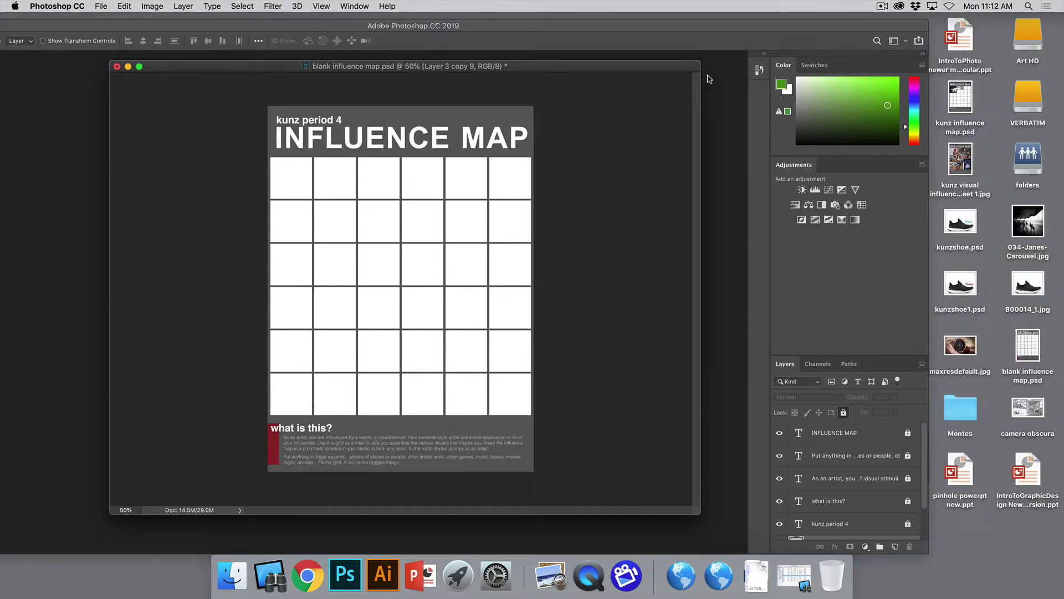
drag(661, 69, 609, 64)
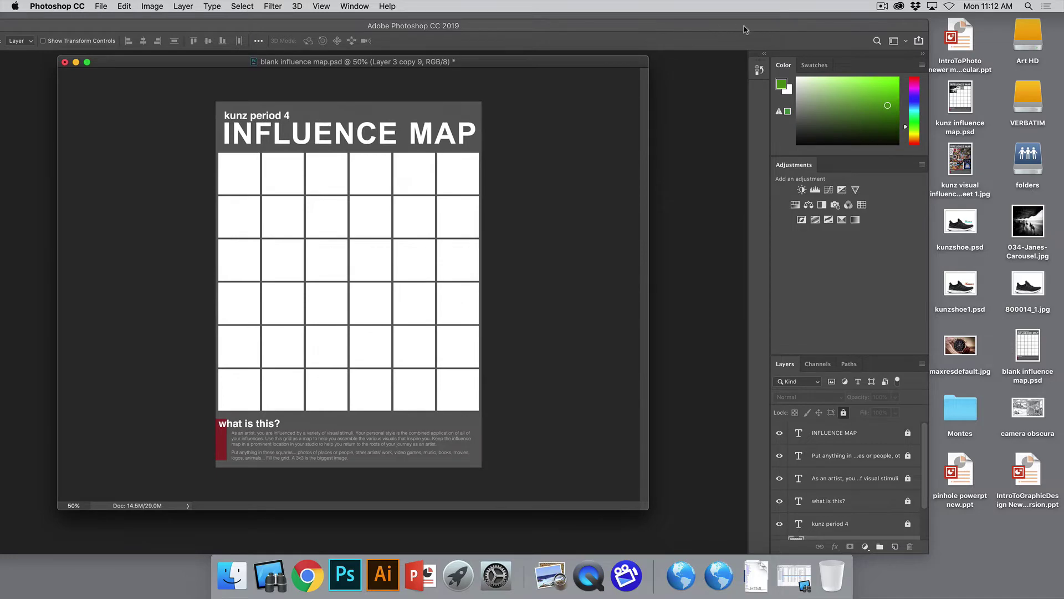
drag(753, 25, 676, 21)
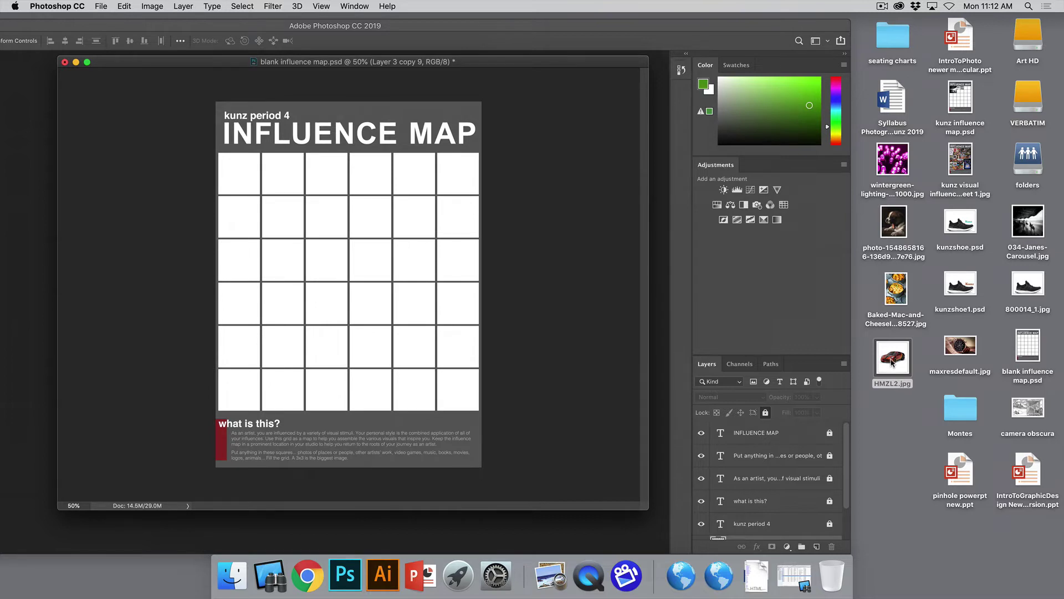
drag(891, 363, 346, 578)
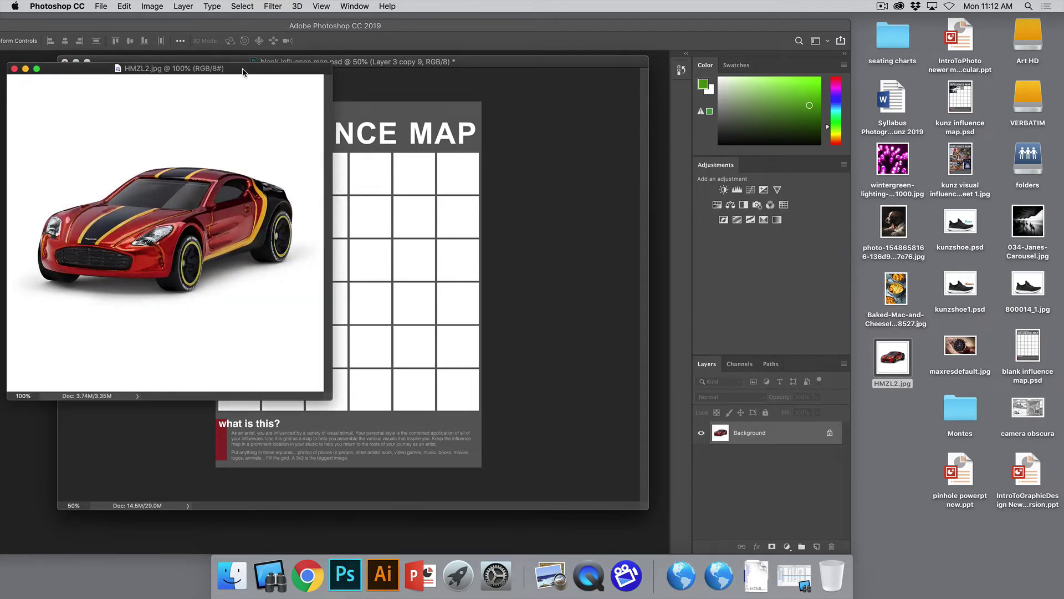
Arrange the car image window beside the influence map so both are visible, with the car image active
drag(242, 72, 746, 92)
double_click(442, 25)
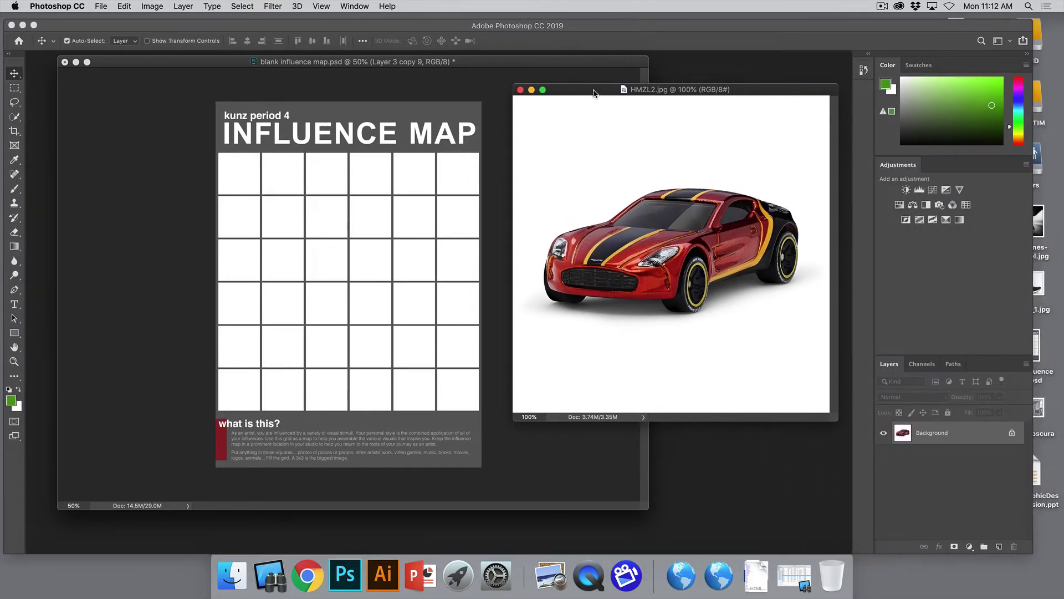
mouse_move(593, 92)
mouse_down()
mouse_move(601, 111)
mouse_move(588, 73)
mouse_up()
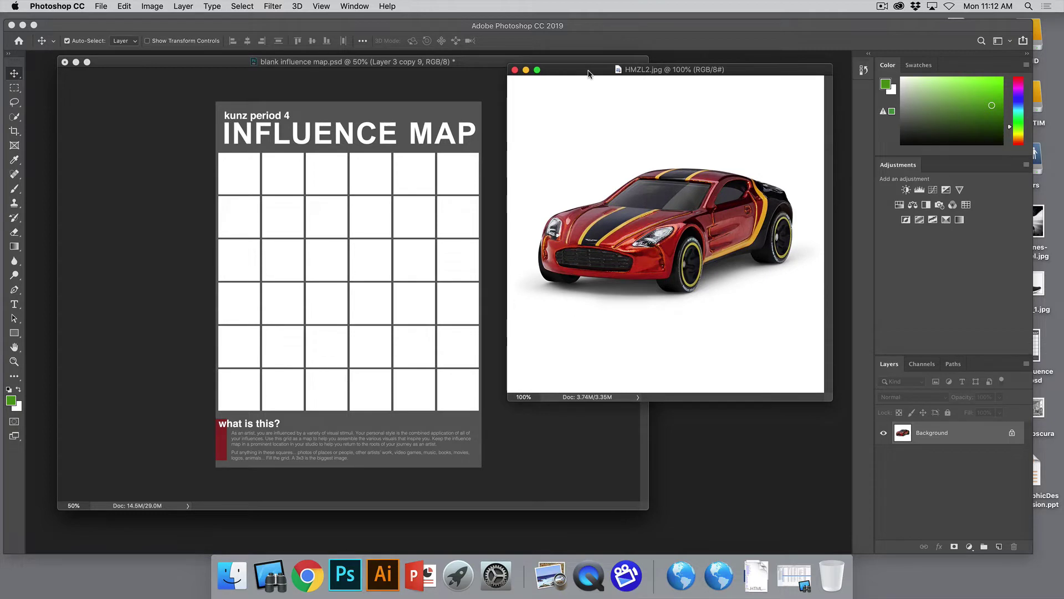
click(470, 65)
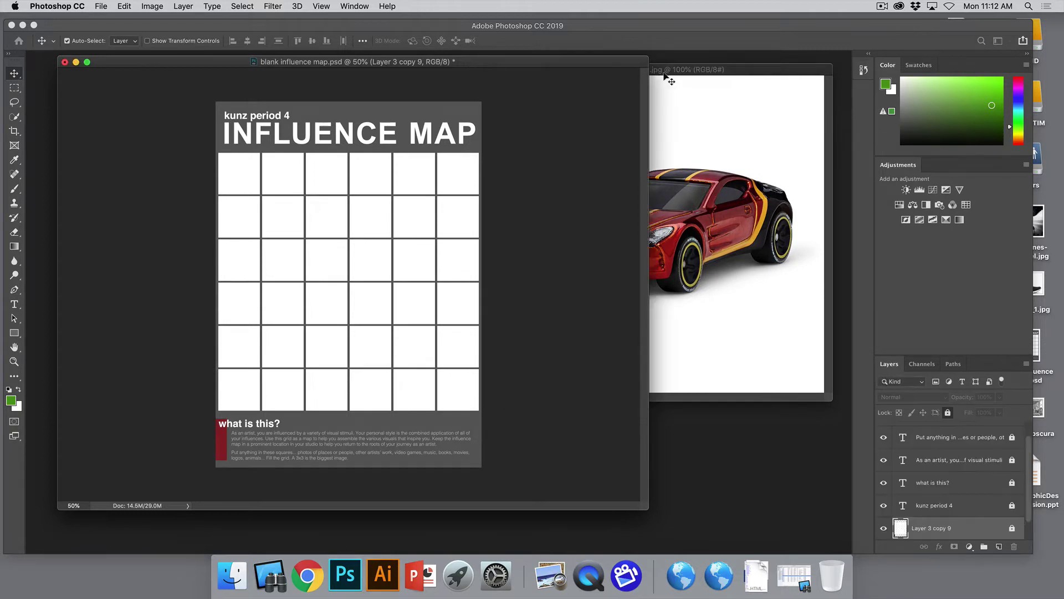
click(678, 71)
mouse_move(587, 73)
mouse_down()
mouse_move(601, 98)
mouse_move(591, 79)
mouse_up()
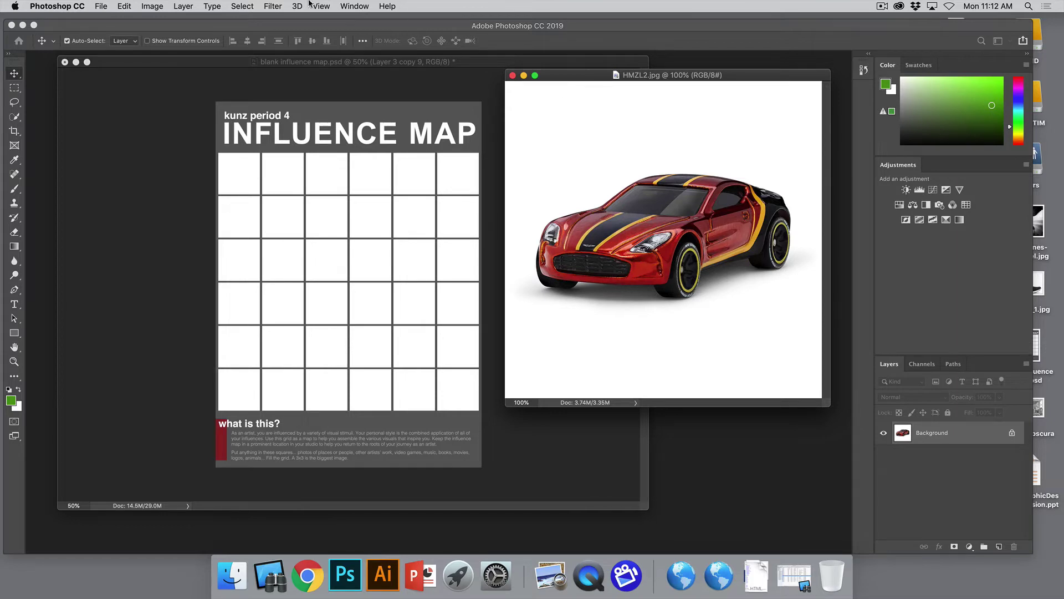
Select the entire car image and copy it
click(245, 7)
click(242, 18)
click(123, 7)
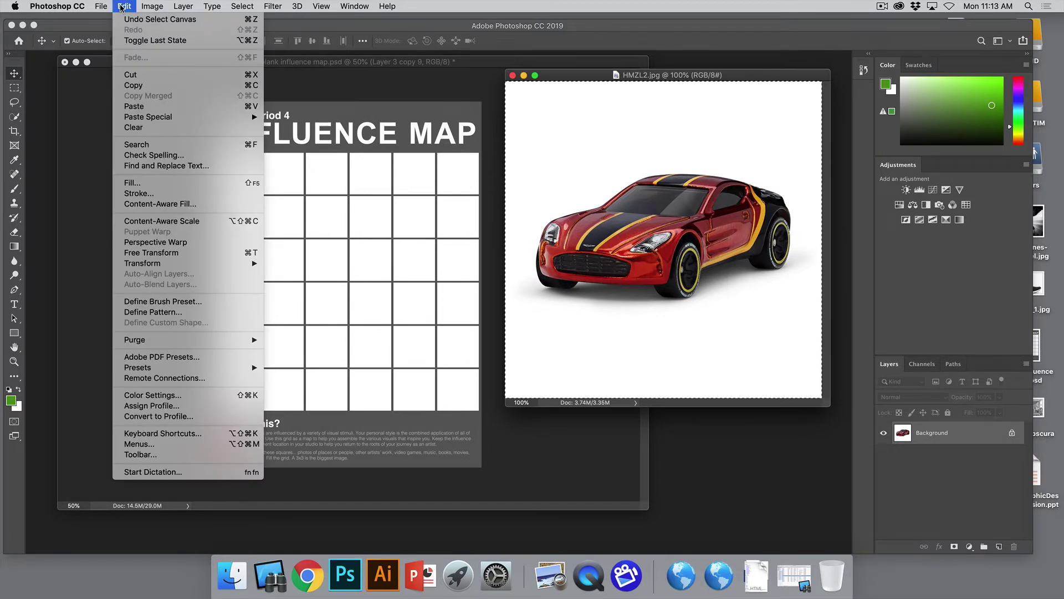
click(131, 86)
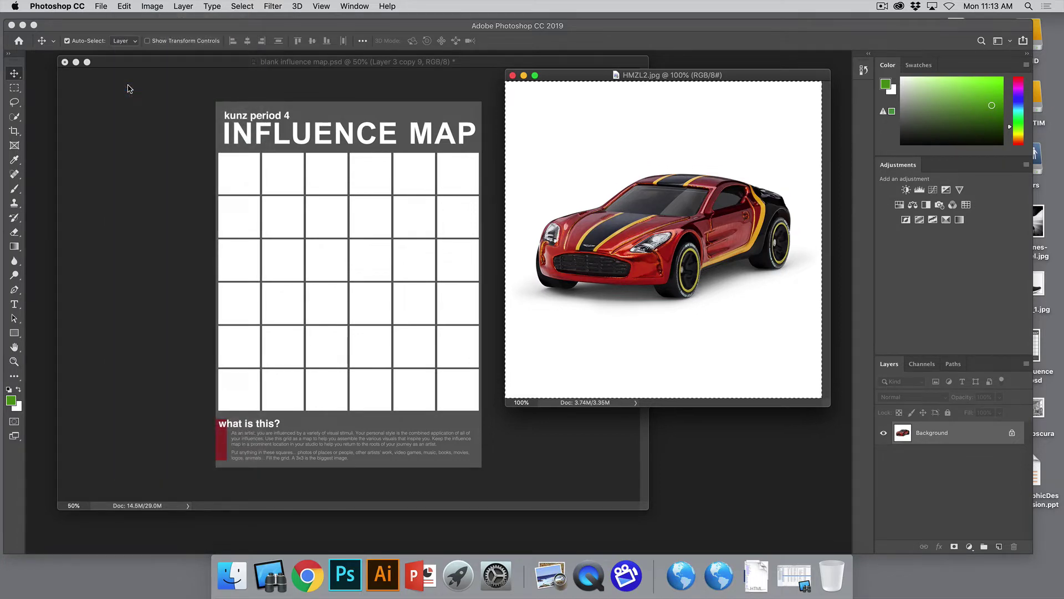
Marquee-select the first 2×2 block of squares in the influence map's upper-left corner and paste the copied car image into it
click(200, 66)
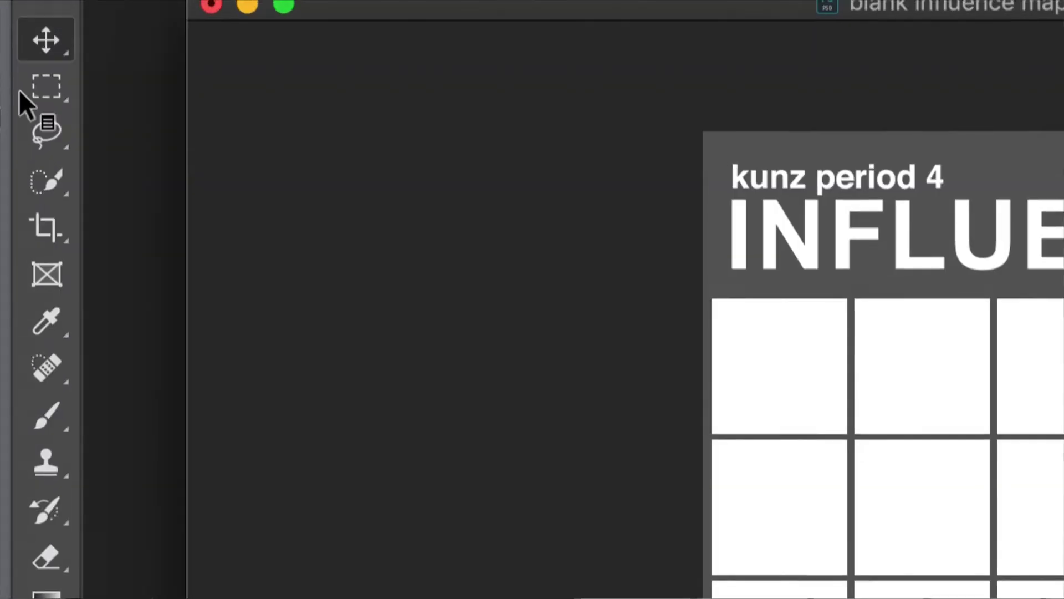
click(16, 89)
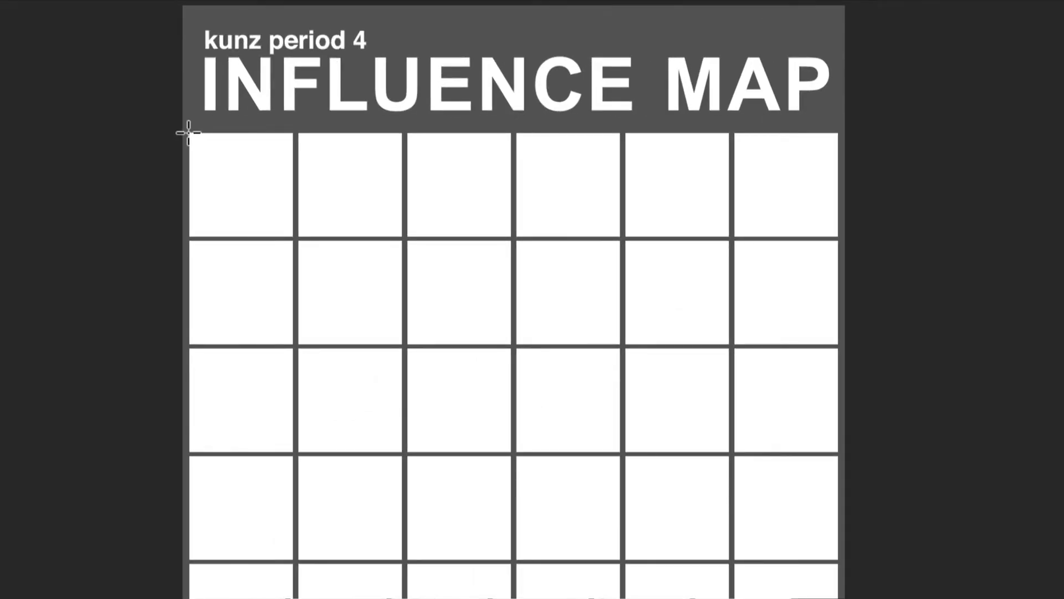
drag(189, 133, 402, 345)
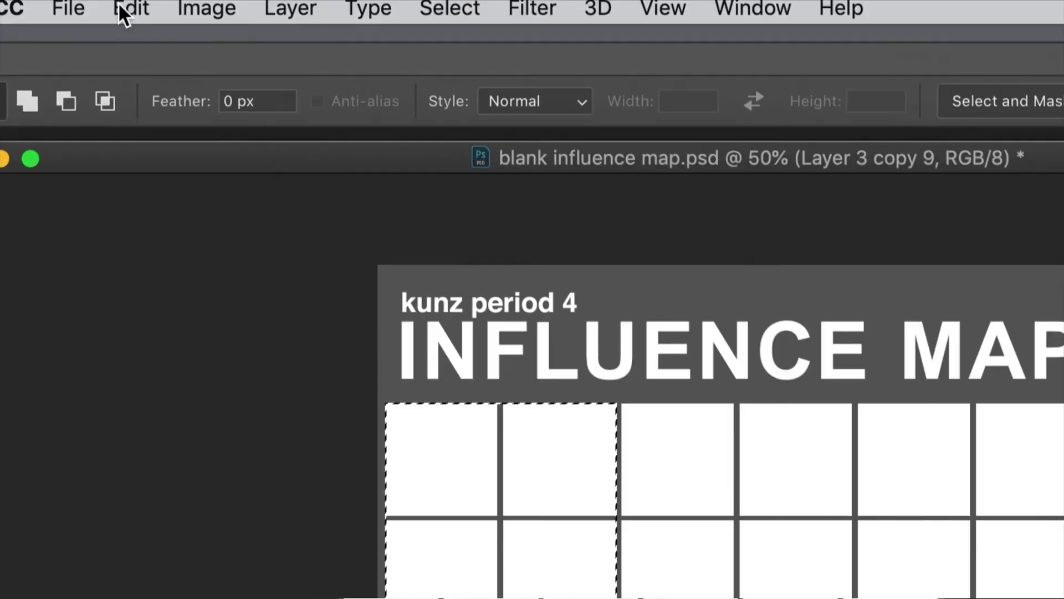
click(131, 21)
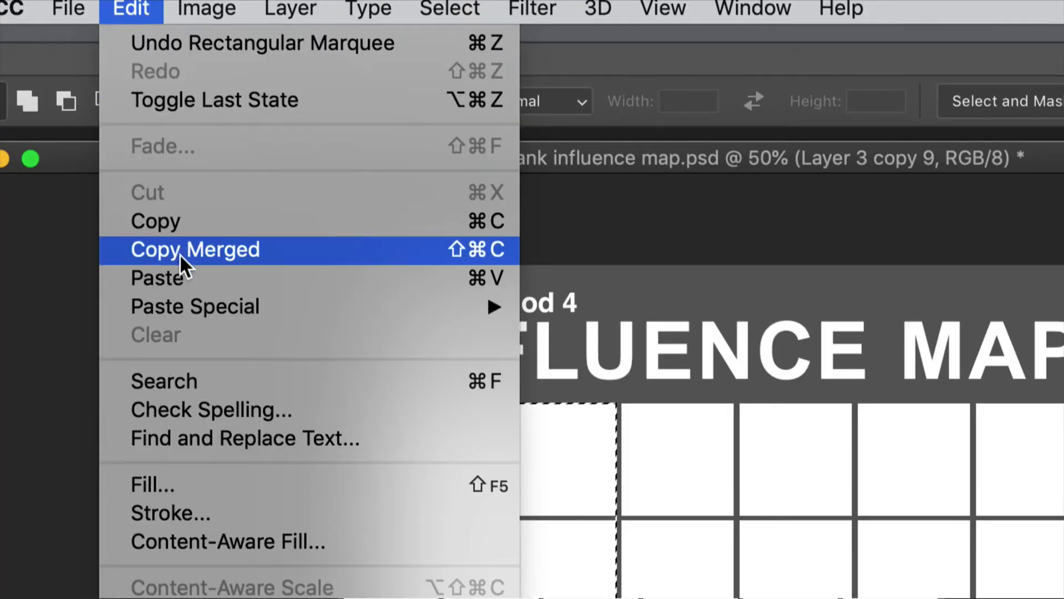
mouse_move(191, 317)
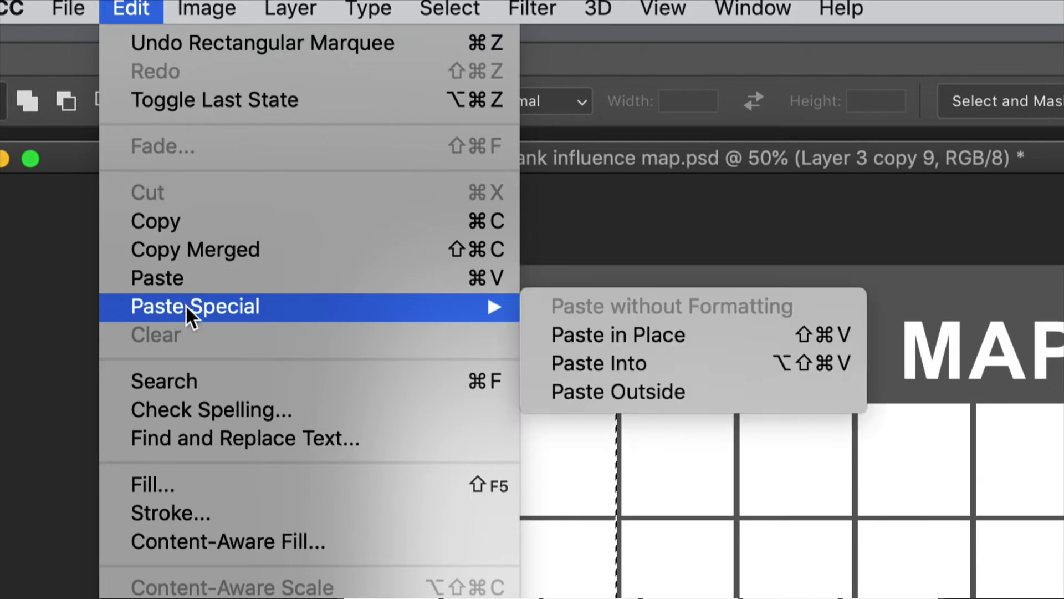
click(607, 363)
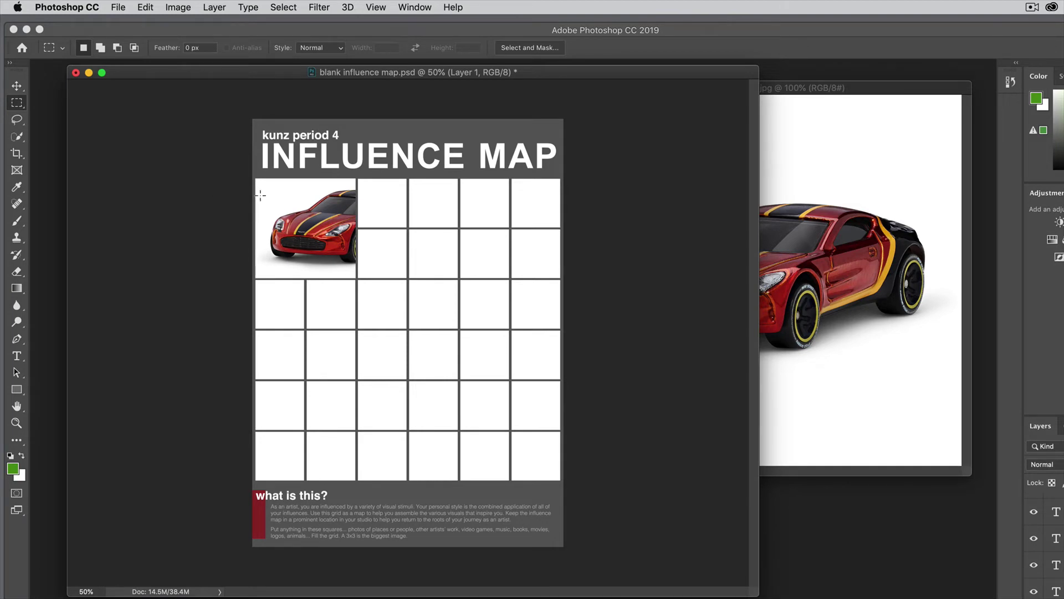
Move the pasted car image up and to the left within its 2×2 block
click(16, 86)
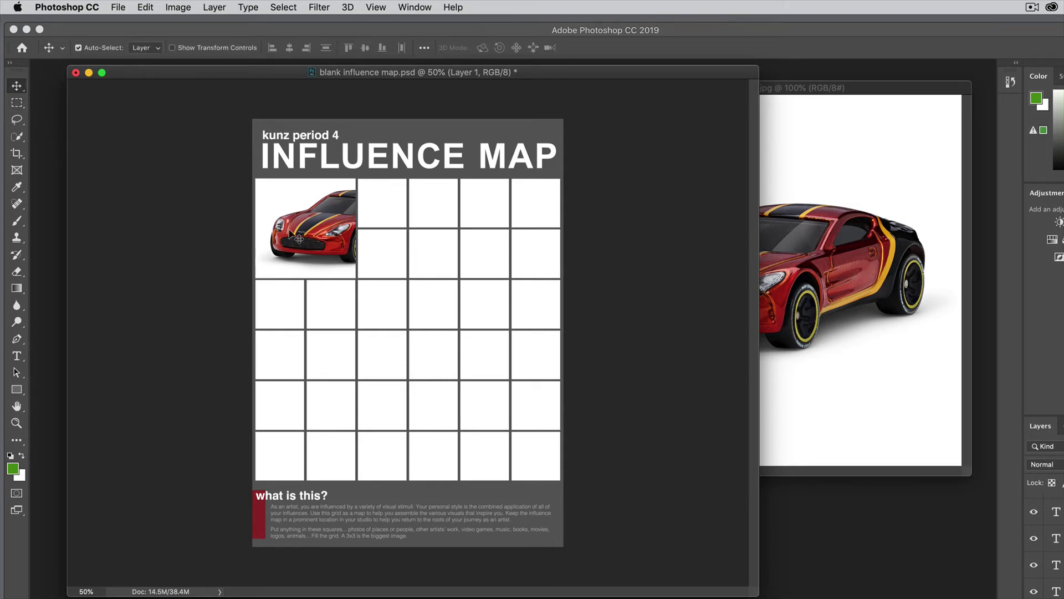
mouse_move(319, 236)
mouse_down()
mouse_move(277, 211)
mouse_move(289, 183)
mouse_move(312, 221)
mouse_move(302, 230)
mouse_move(291, 213)
mouse_move(310, 222)
mouse_move(305, 229)
mouse_up()
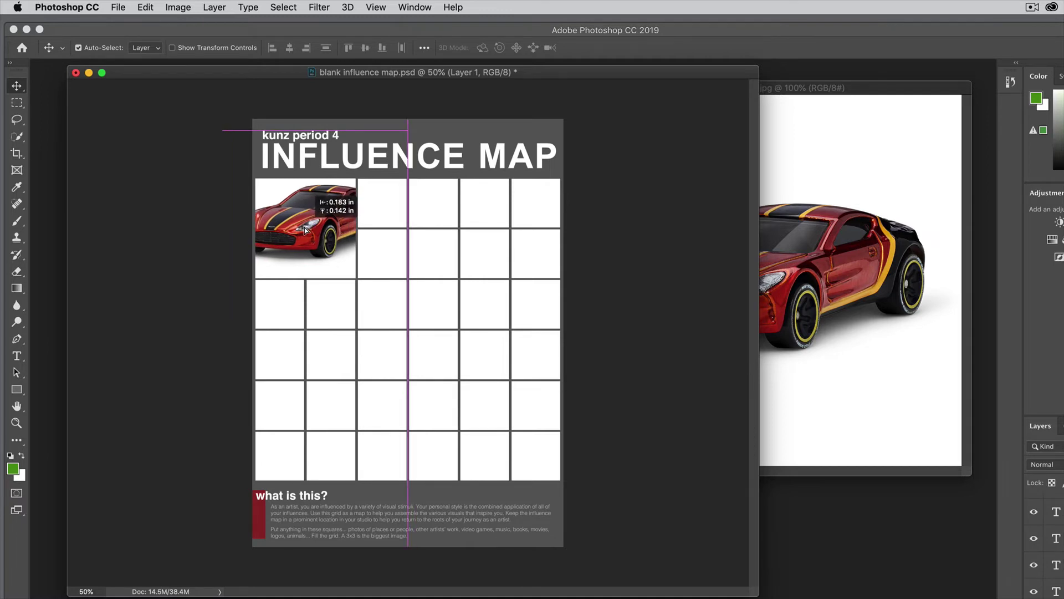
drag(306, 230, 309, 231)
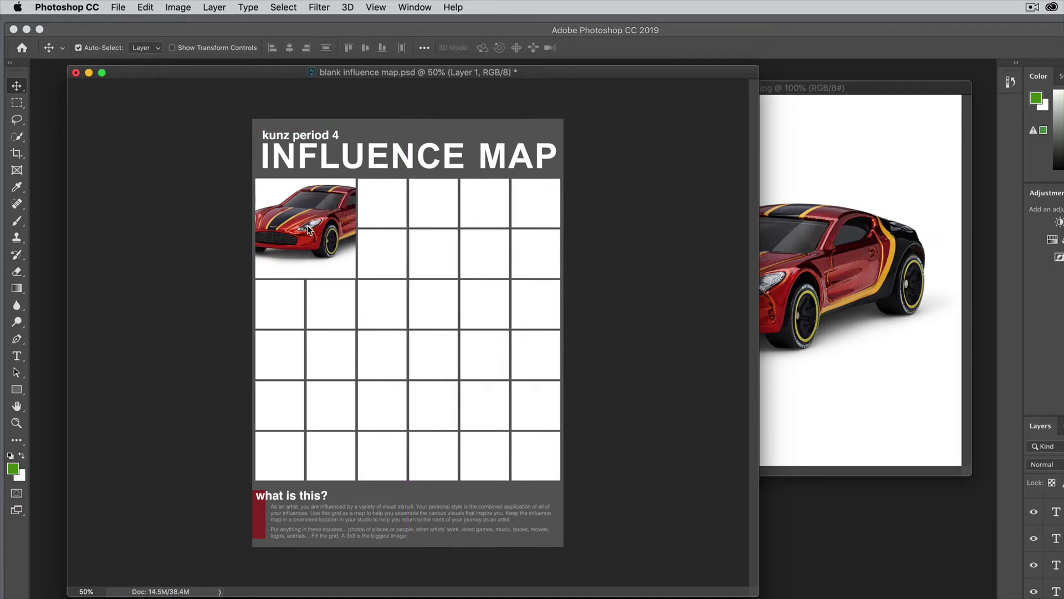
Scale the car image down with Free Transform so the whole car fits inside its 2×2 block
key(super+t)
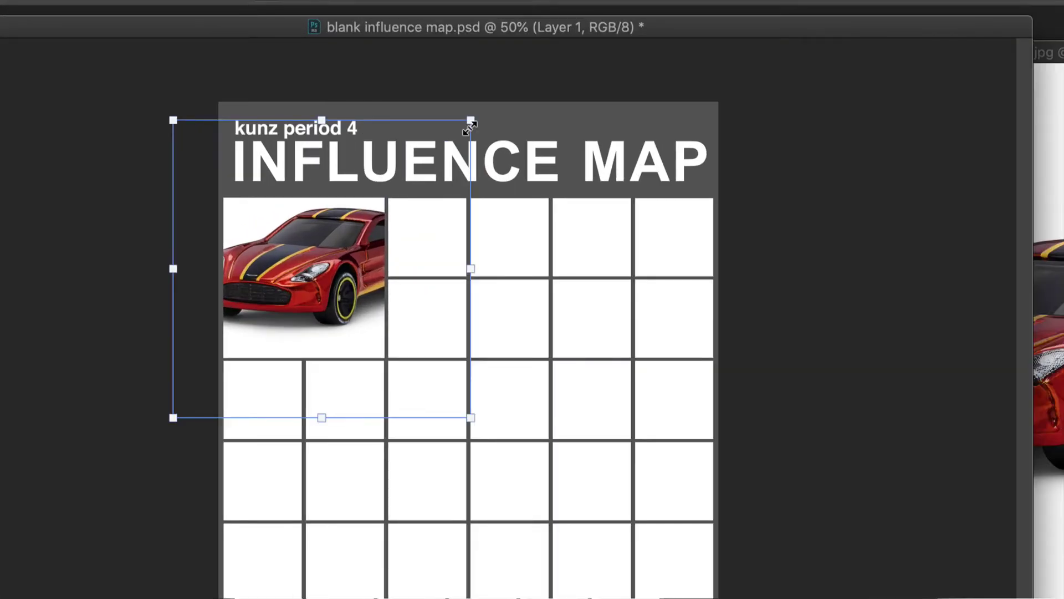
drag(470, 118, 393, 173)
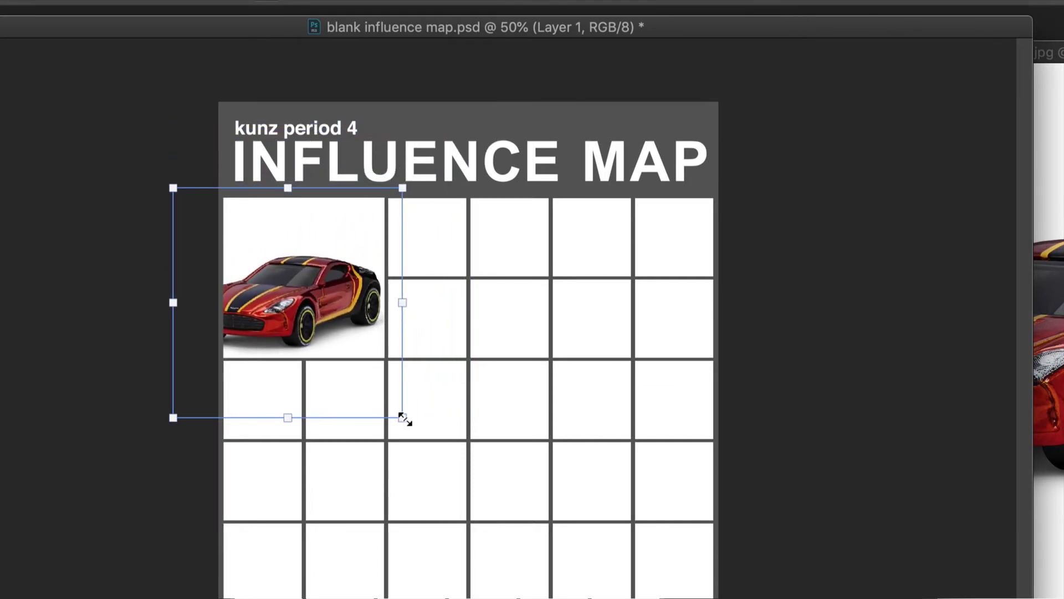
drag(403, 418, 395, 410)
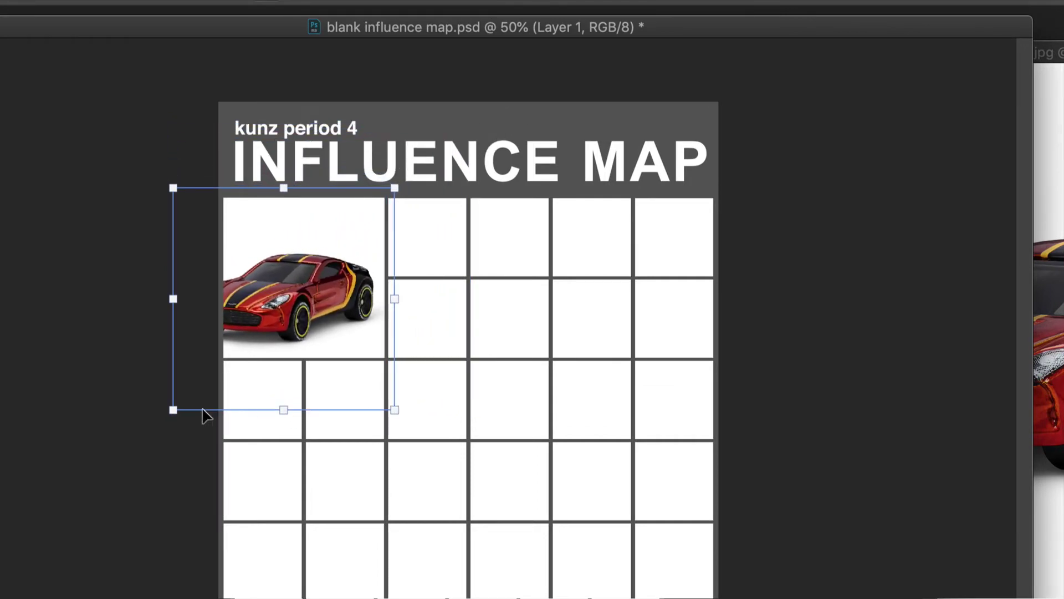
drag(173, 410, 212, 369)
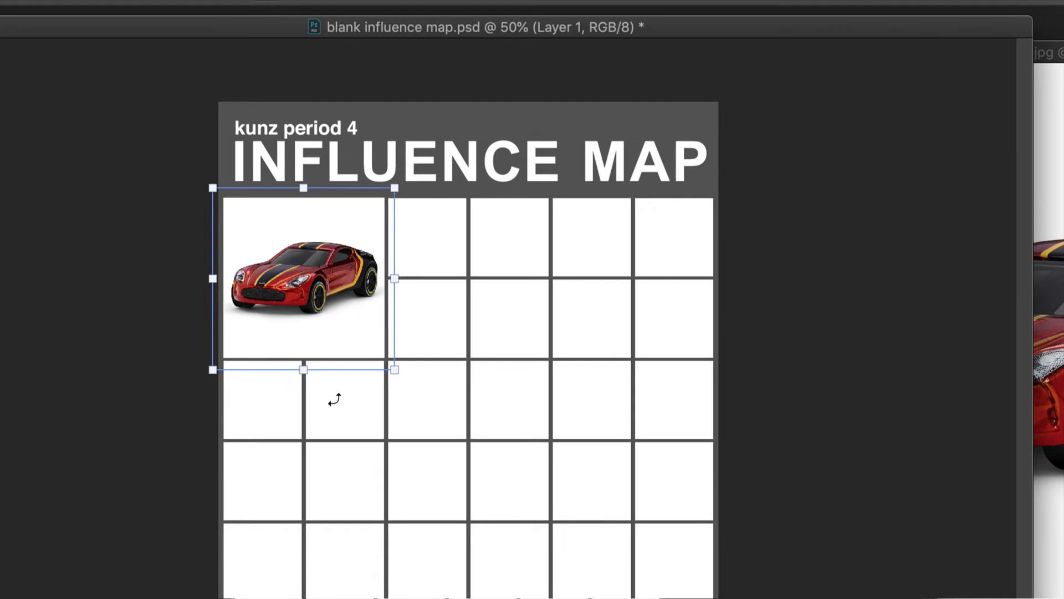
key(Return)
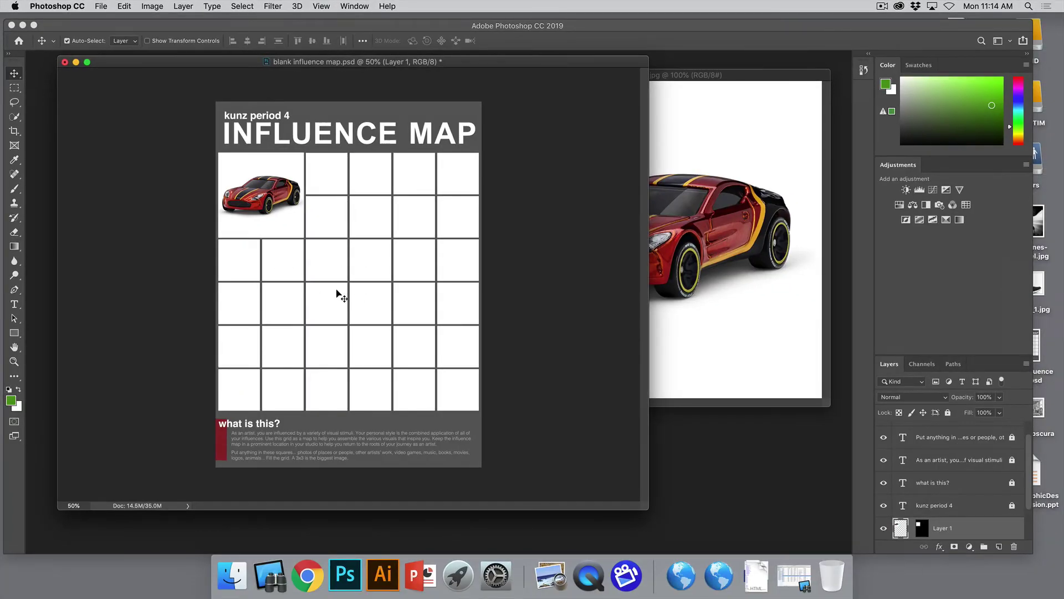
Close the HMZL2.jpg car image and shift the influence map window toward the middle of the workspace
click(731, 89)
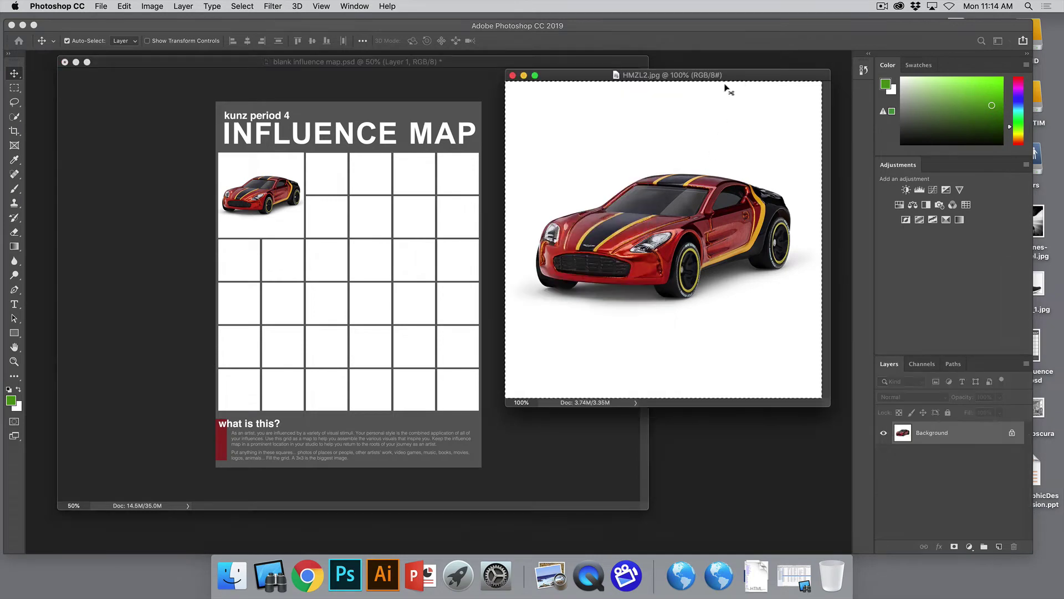
click(507, 72)
drag(481, 63, 538, 60)
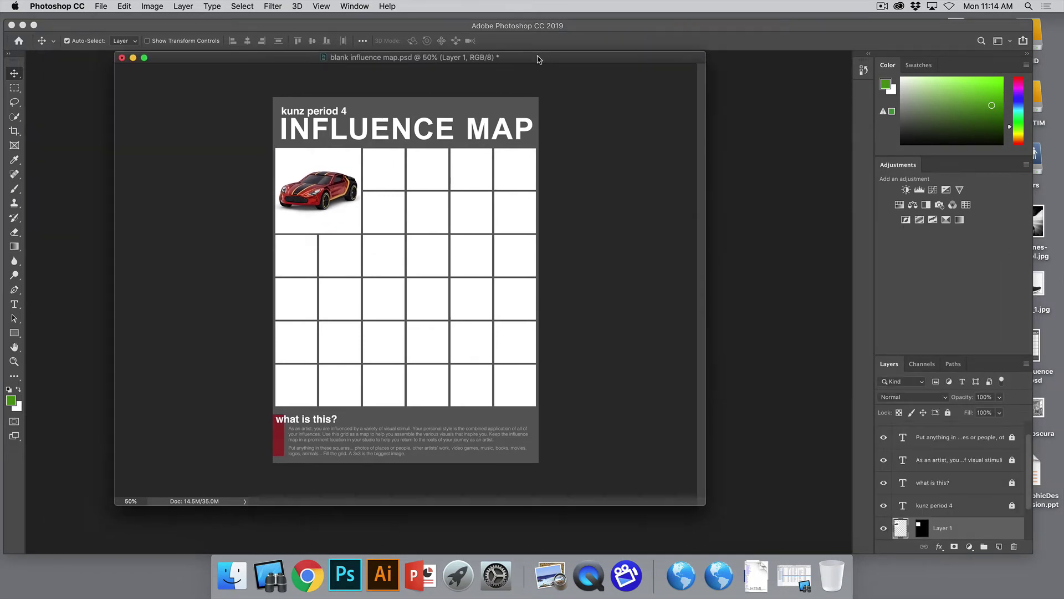
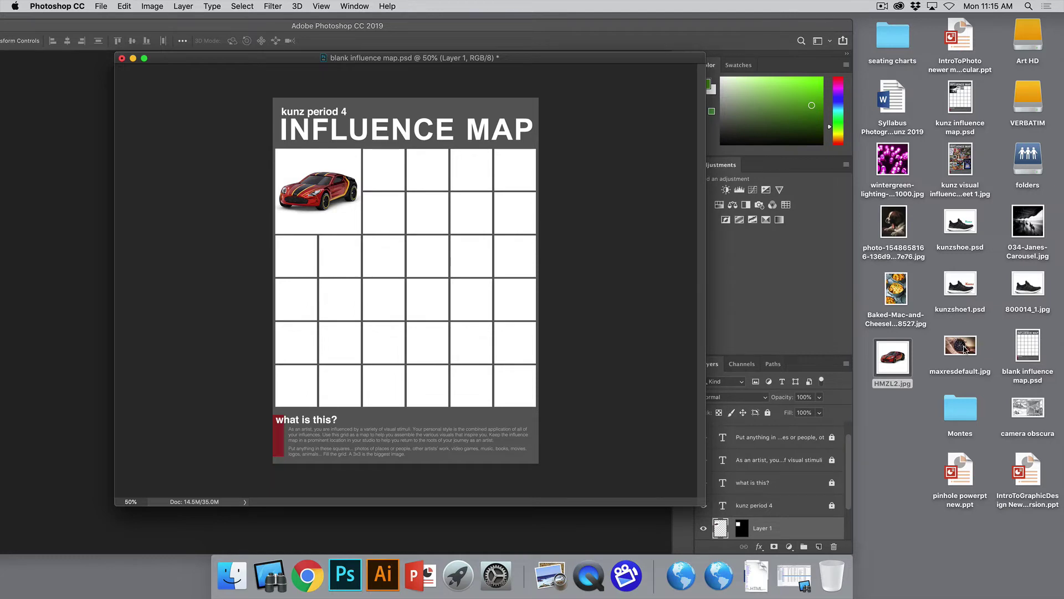
Open maxresdefault.jpg from the desktop in Photoshop and place its window beside the influence map grid
drag(964, 349, 345, 574)
double_click(472, 25)
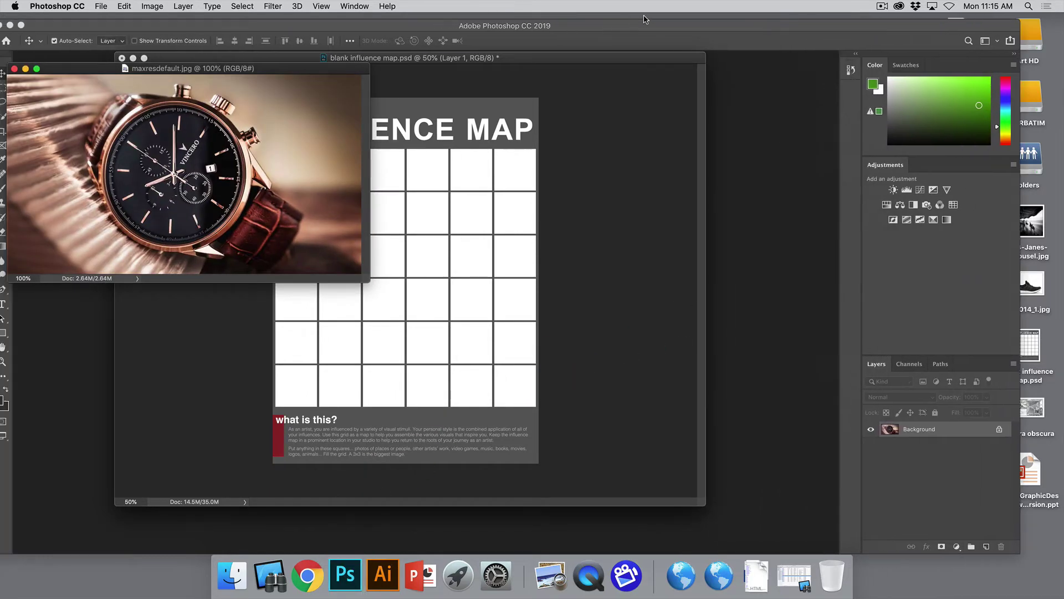
drag(309, 71, 805, 86)
Select the entire watch image and copy it
click(245, 6)
click(249, 22)
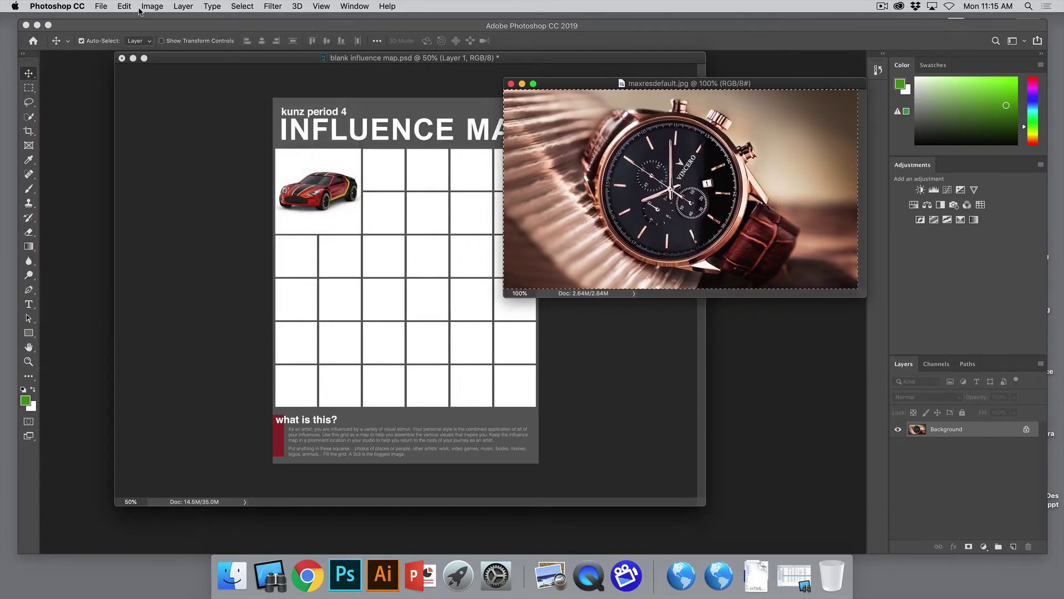
click(125, 6)
click(163, 83)
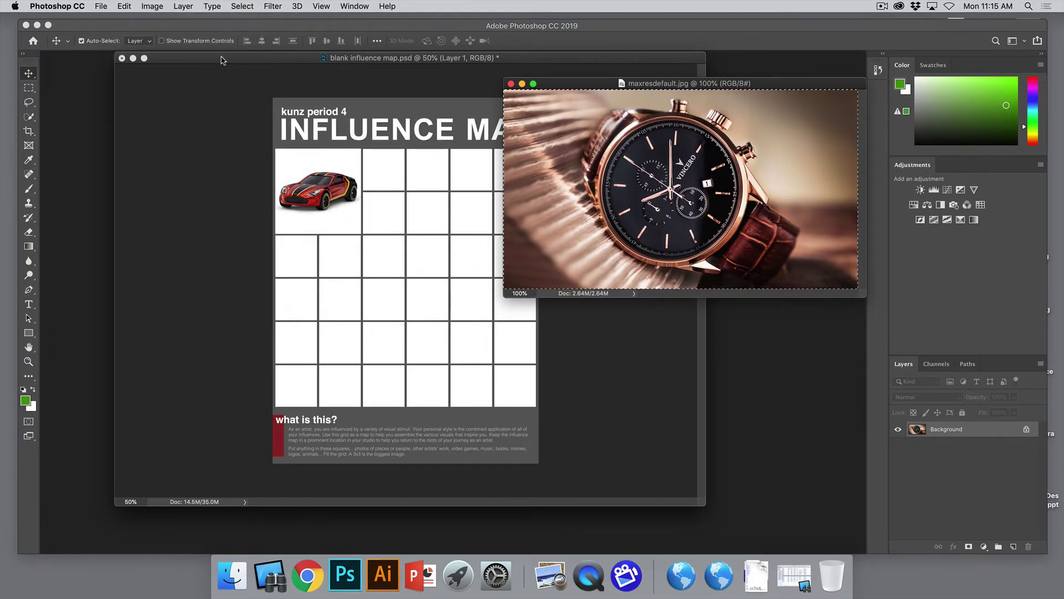
In the influence map, marquee-select a rectangle across the two top-row squares directly right of the car
click(221, 60)
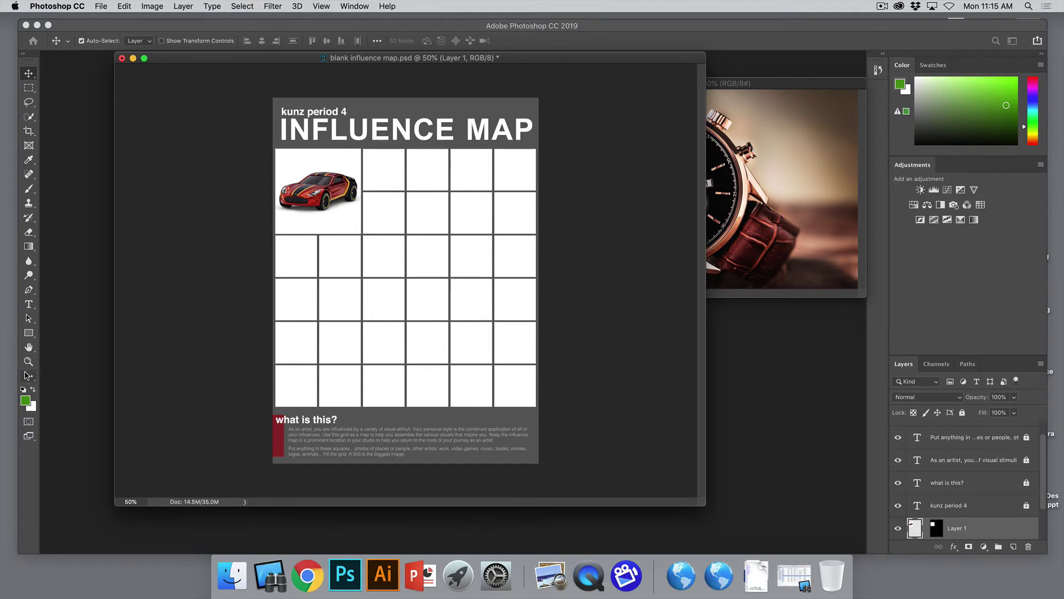
click(37, 359)
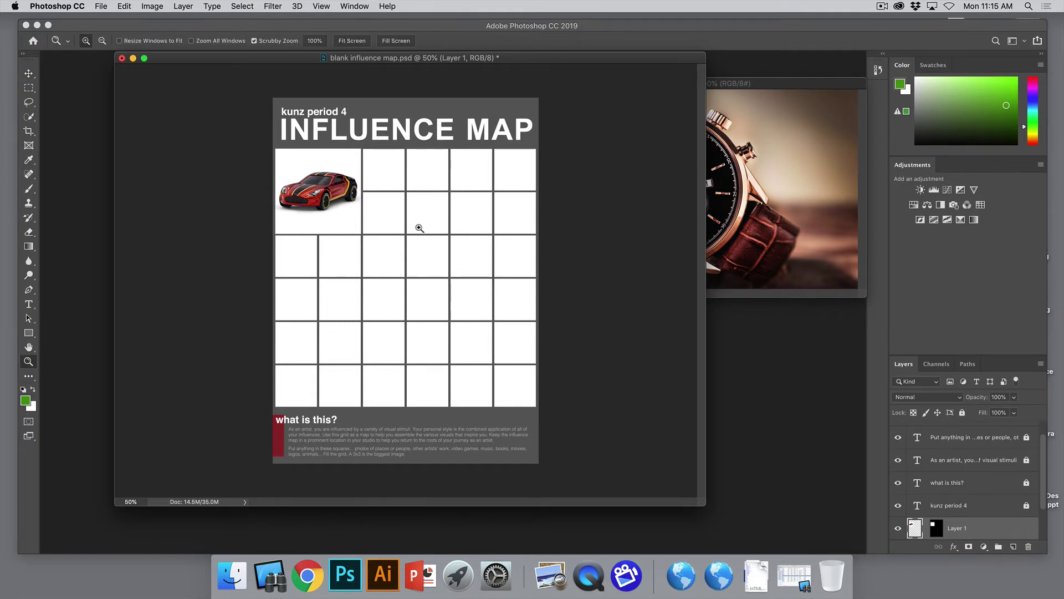
drag(405, 157, 459, 172)
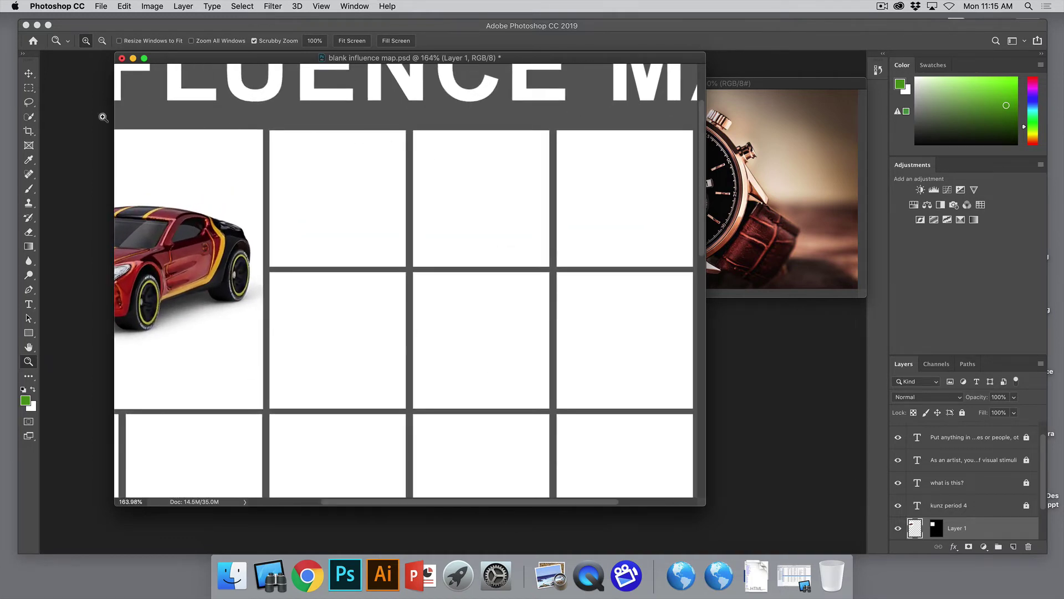
click(31, 89)
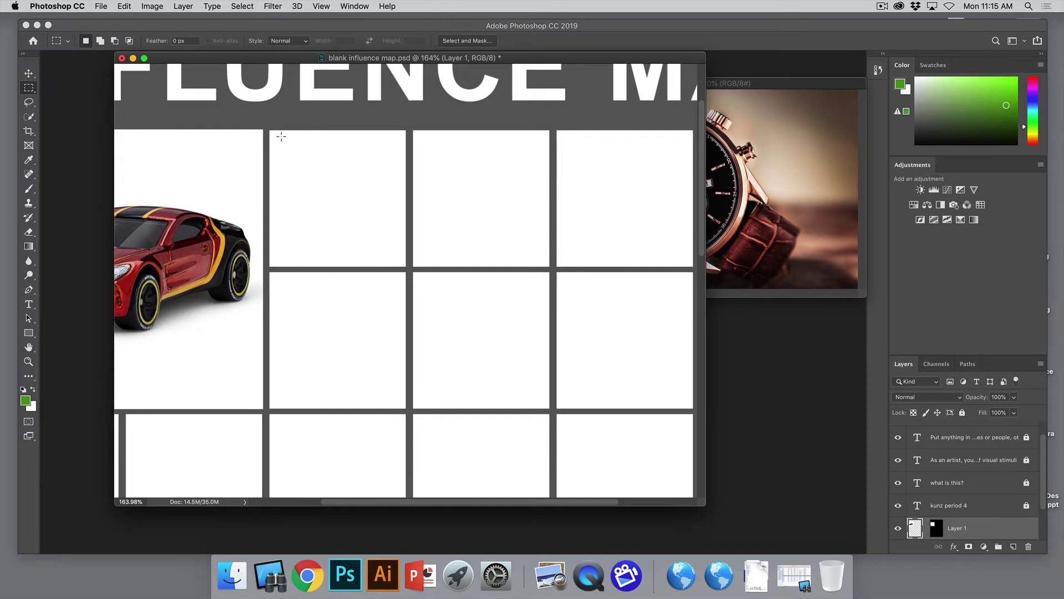
drag(275, 134, 559, 258)
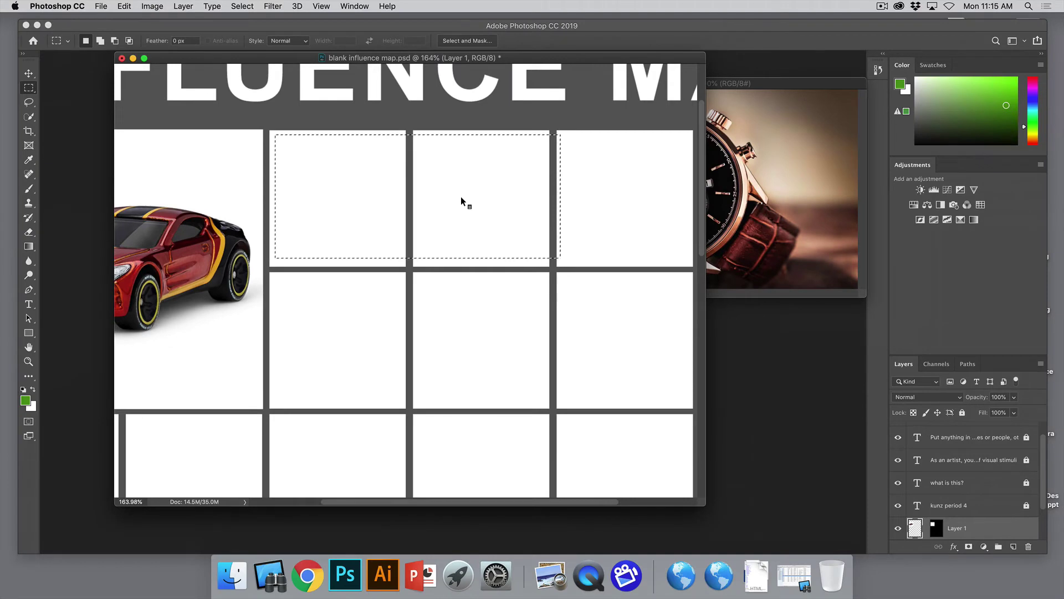
Paste the watch image into the selected rectangle and reposition it within the masked area
click(123, 6)
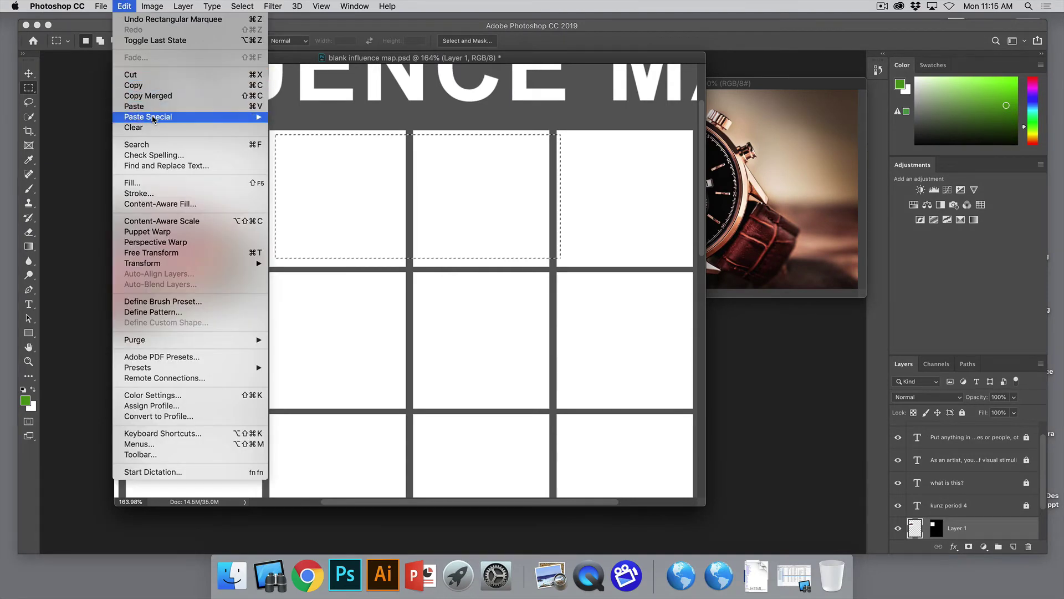
mouse_move(154, 117)
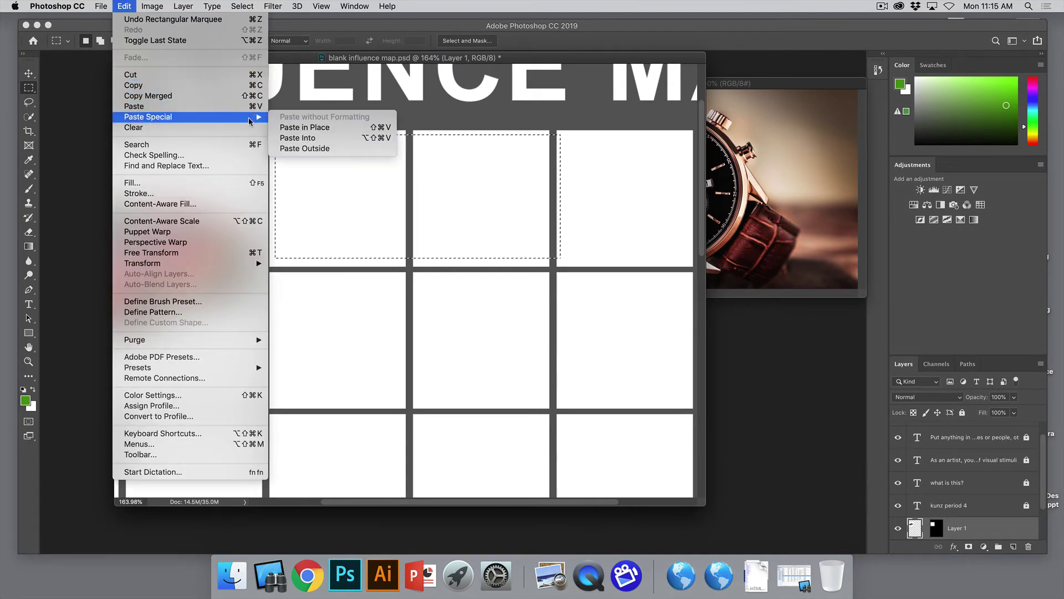
click(309, 138)
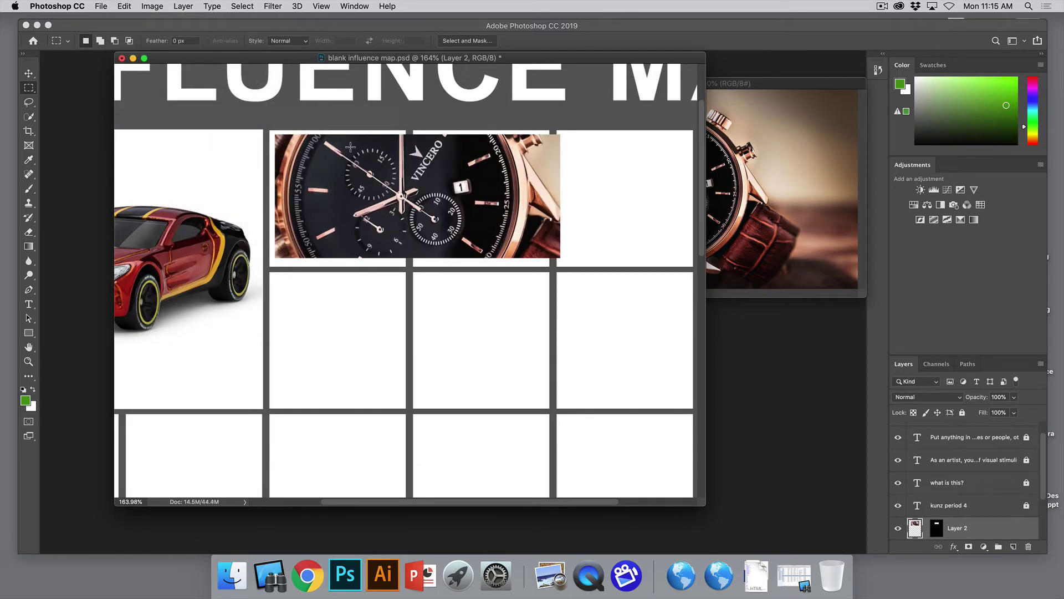
click(28, 73)
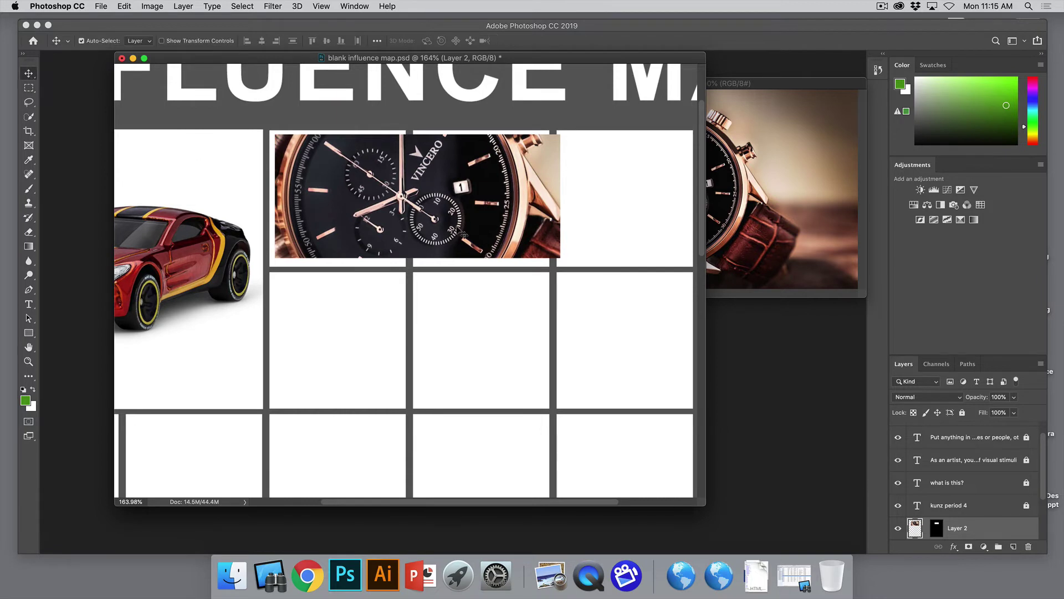
drag(479, 193, 430, 205)
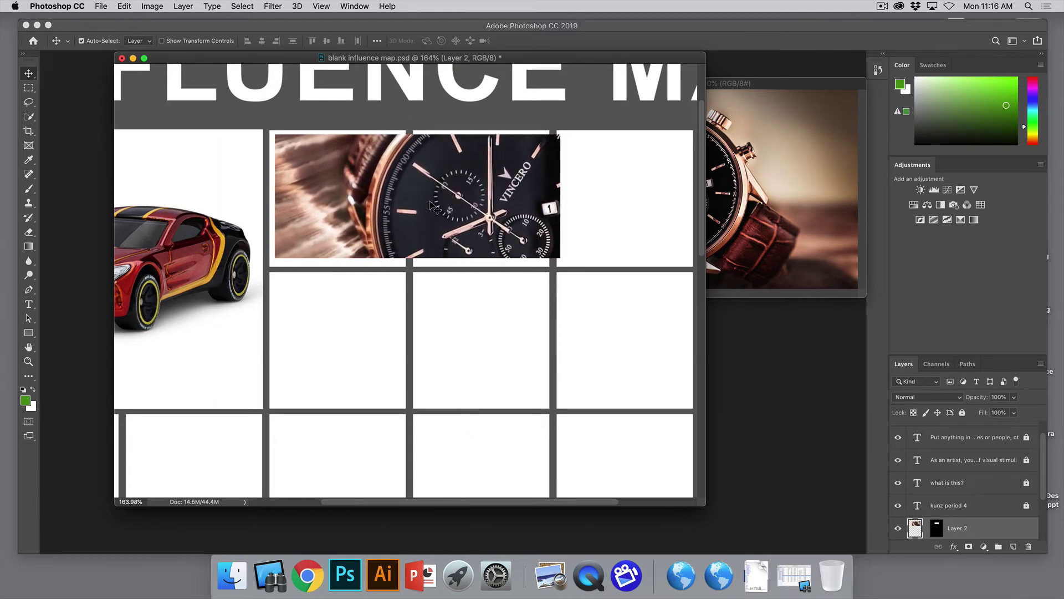
Scale the watch image to about 51% with Free Transform so the whole watch face fits inside the masked rectangle
key(super+t)
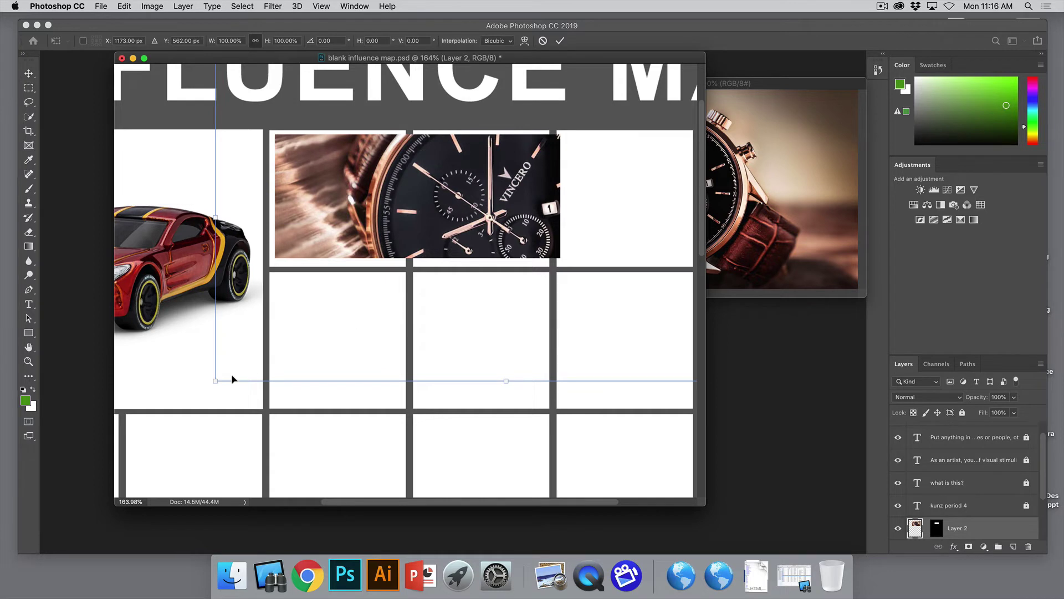
drag(216, 380, 285, 341)
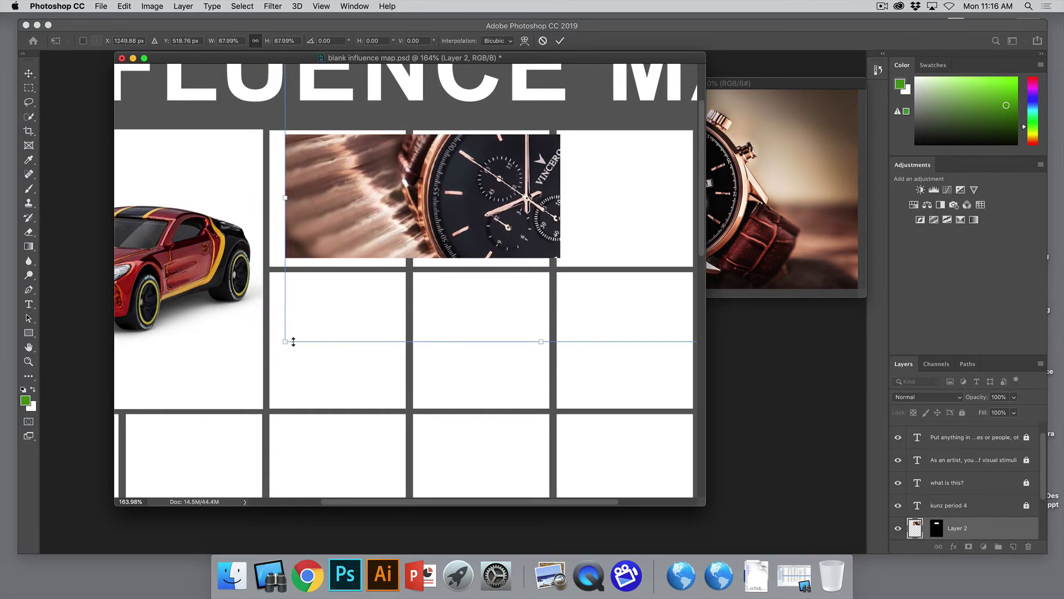
drag(237, 378, 232, 370)
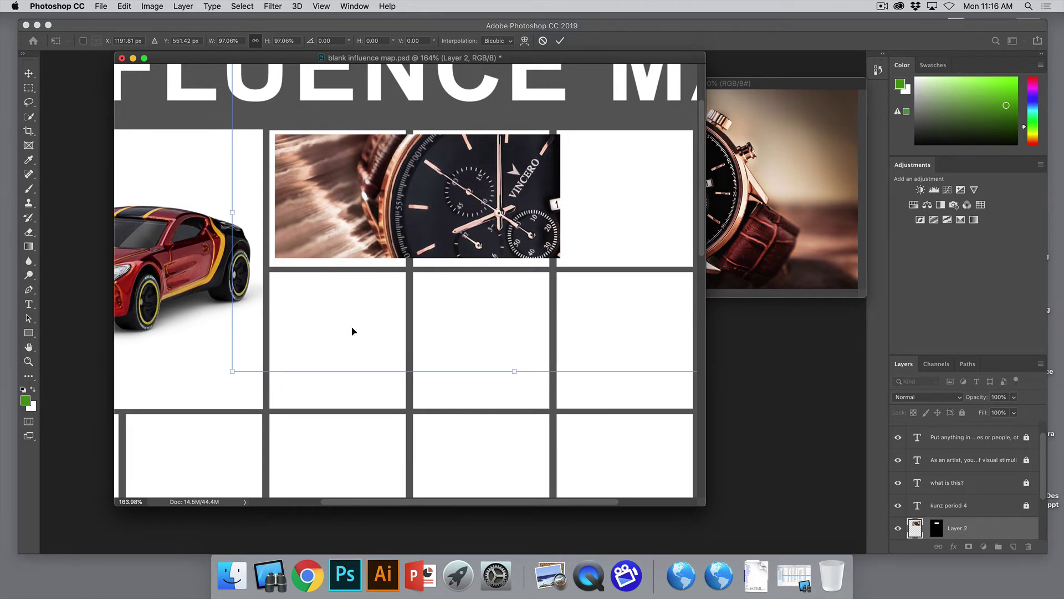
key(super+minus)
key(super+minus)
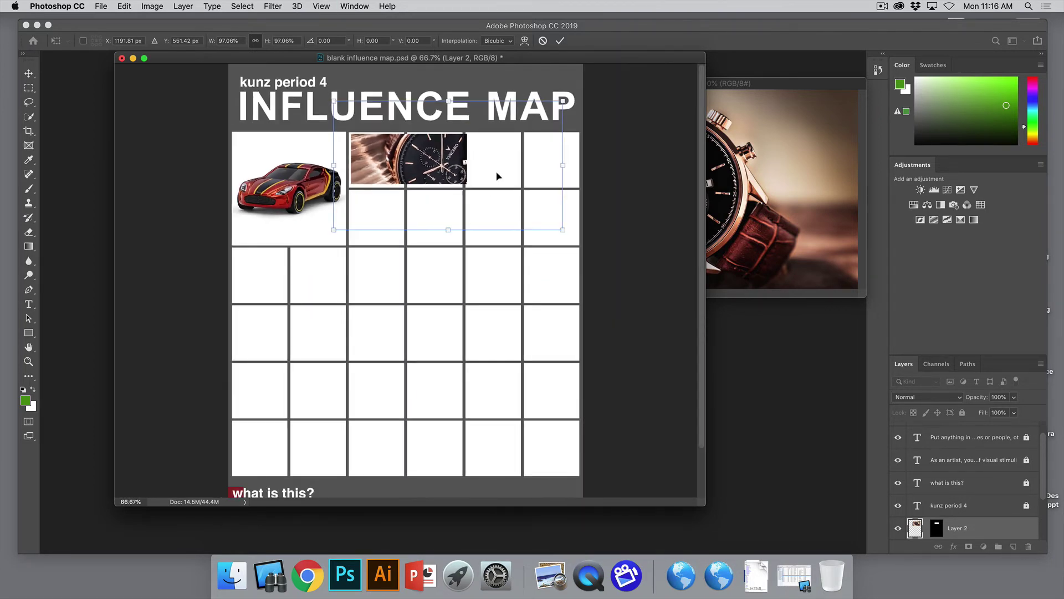
drag(564, 100, 523, 123)
drag(521, 226, 475, 202)
drag(335, 203, 346, 195)
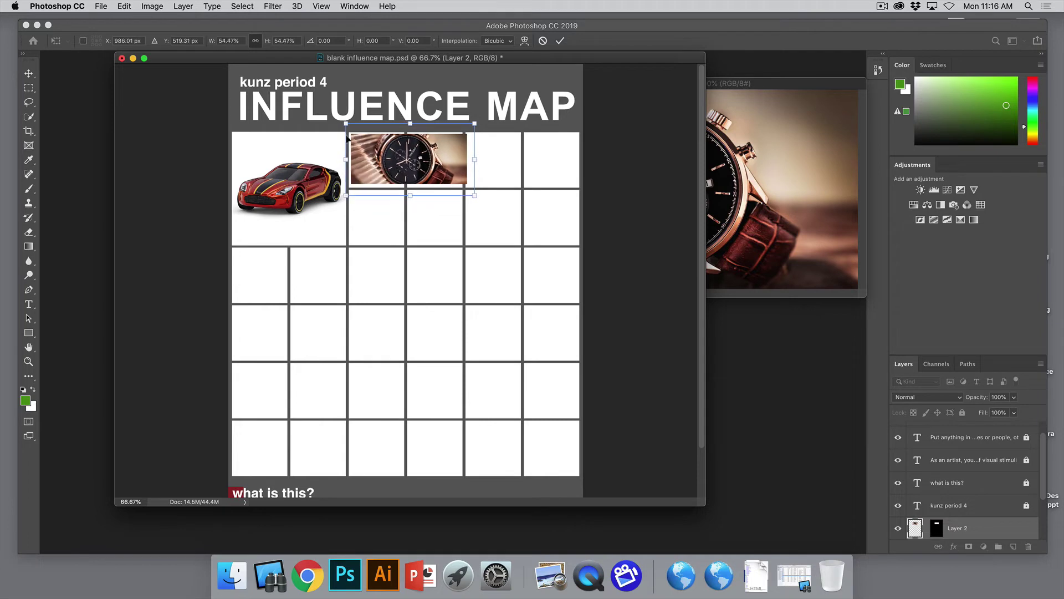
drag(343, 119, 347, 122)
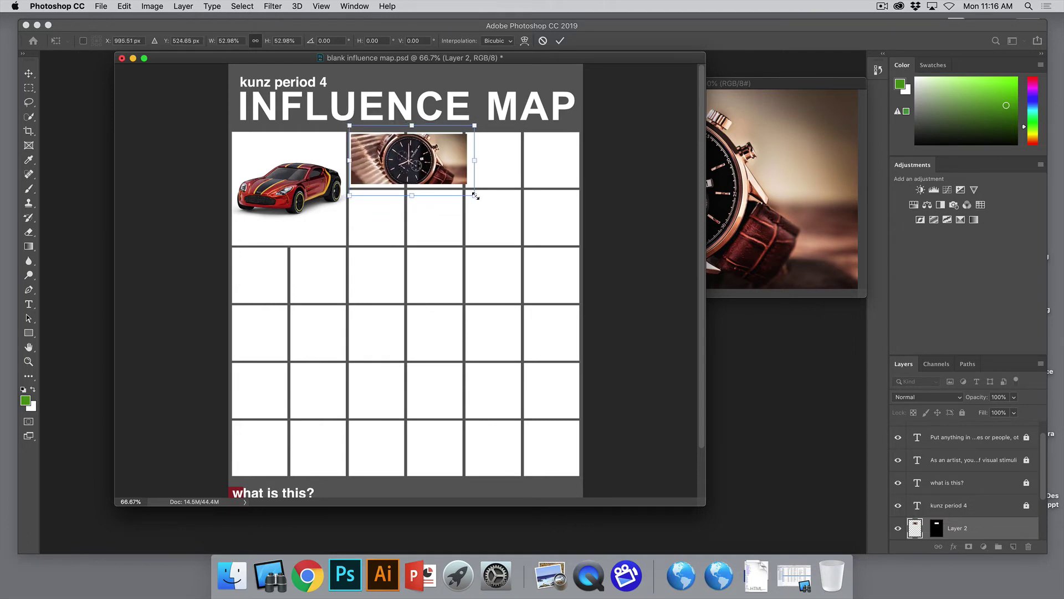
drag(475, 196, 469, 191)
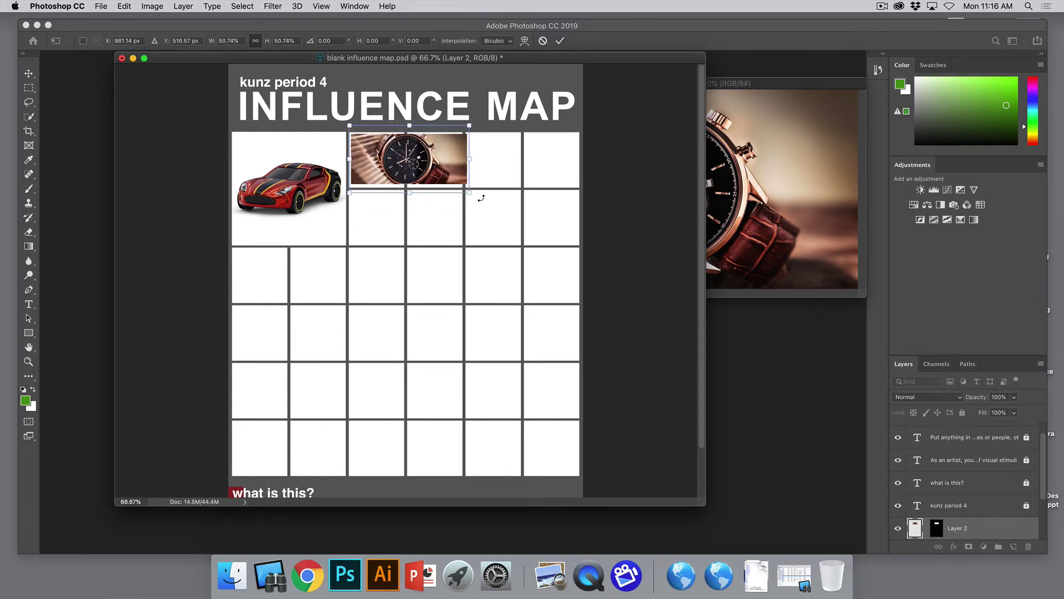
key(Return)
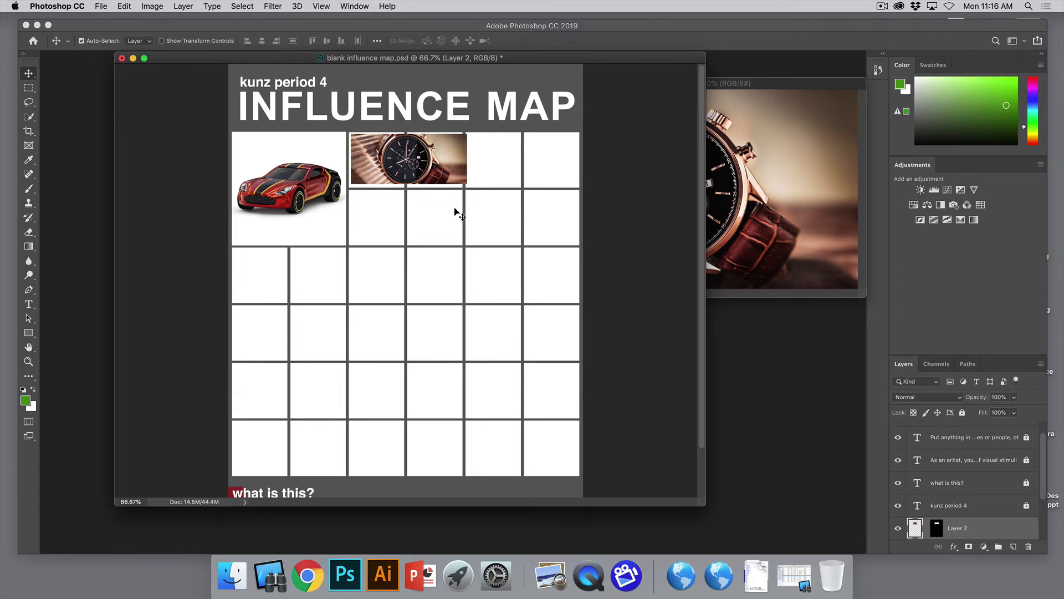
Link the watch image on Layer 2 to its layer mask
click(28, 361)
drag(427, 153, 464, 167)
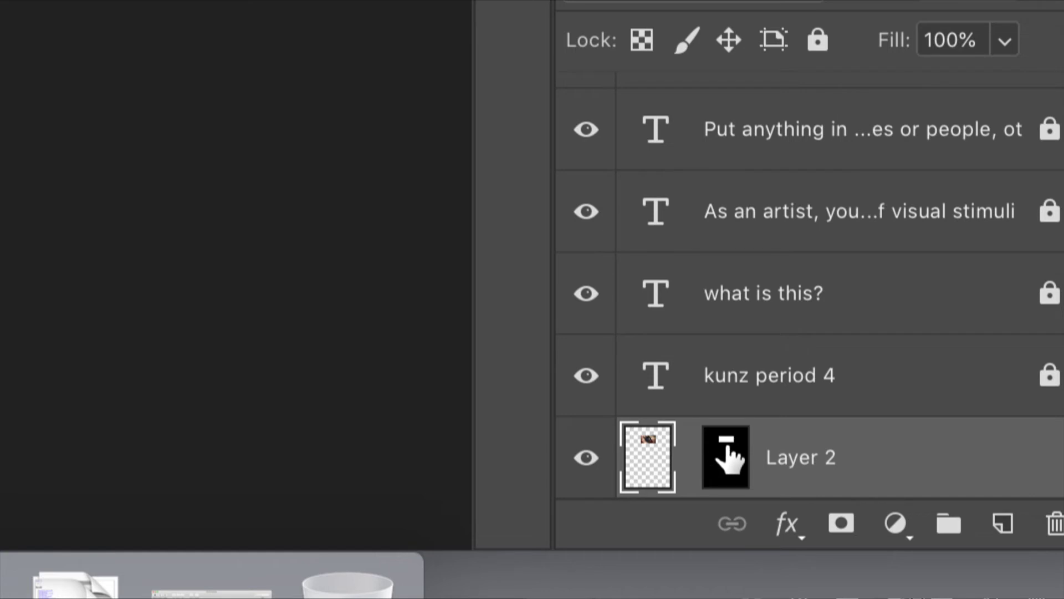
click(687, 458)
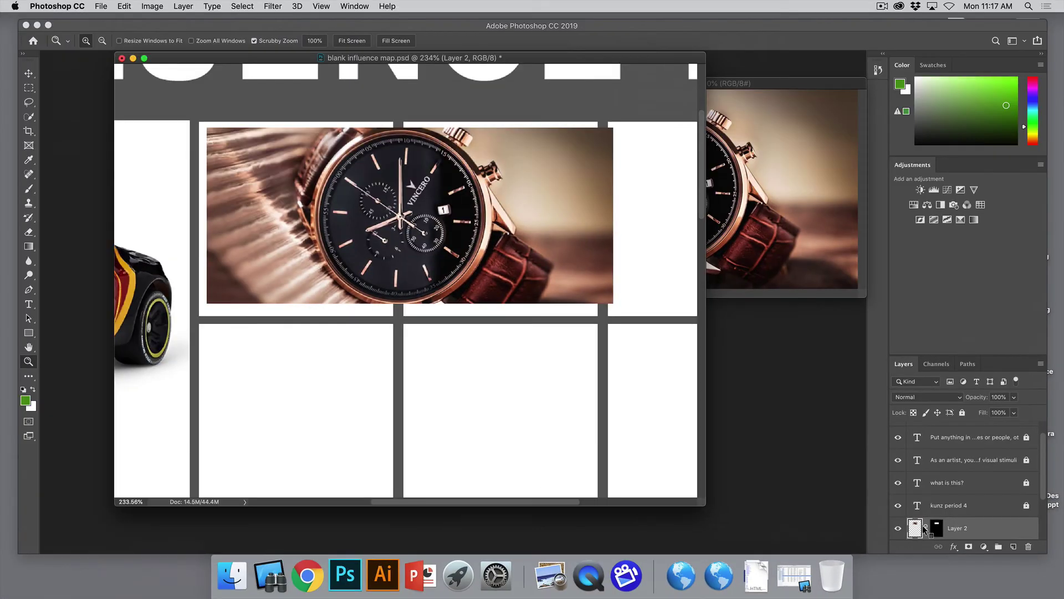
Move the linked watch image and mask so their upper-left corner aligns with the corner of the square beside the car
click(28, 74)
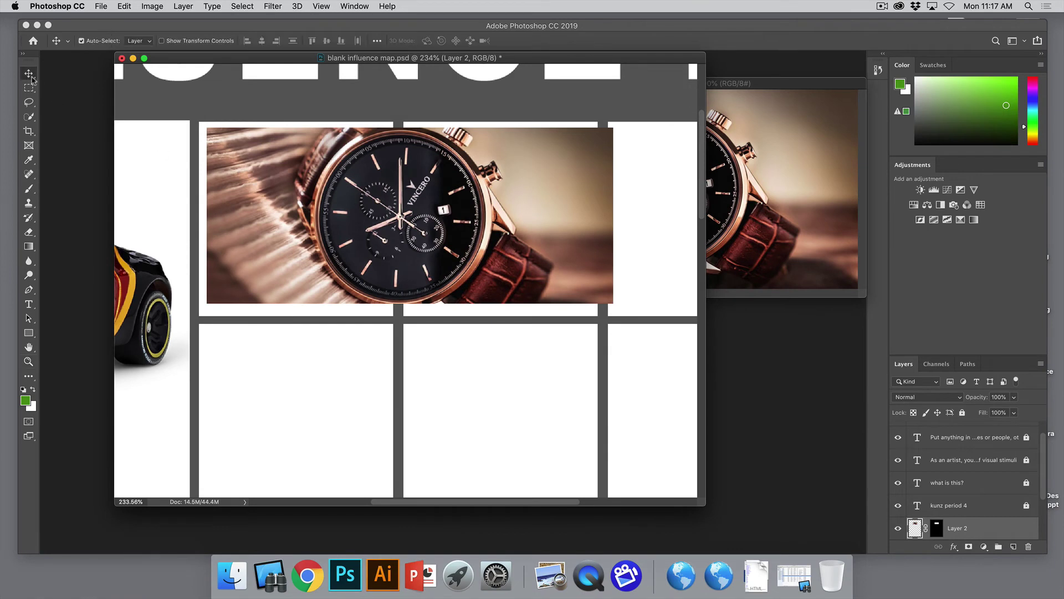
mouse_move(240, 186)
mouse_down()
mouse_move(236, 206)
mouse_move(229, 161)
mouse_move(261, 157)
mouse_move(354, 314)
mouse_move(204, 275)
mouse_move(224, 174)
mouse_up()
key(Right)
key(Right)
key(Right)
key(Right)
key(Right)
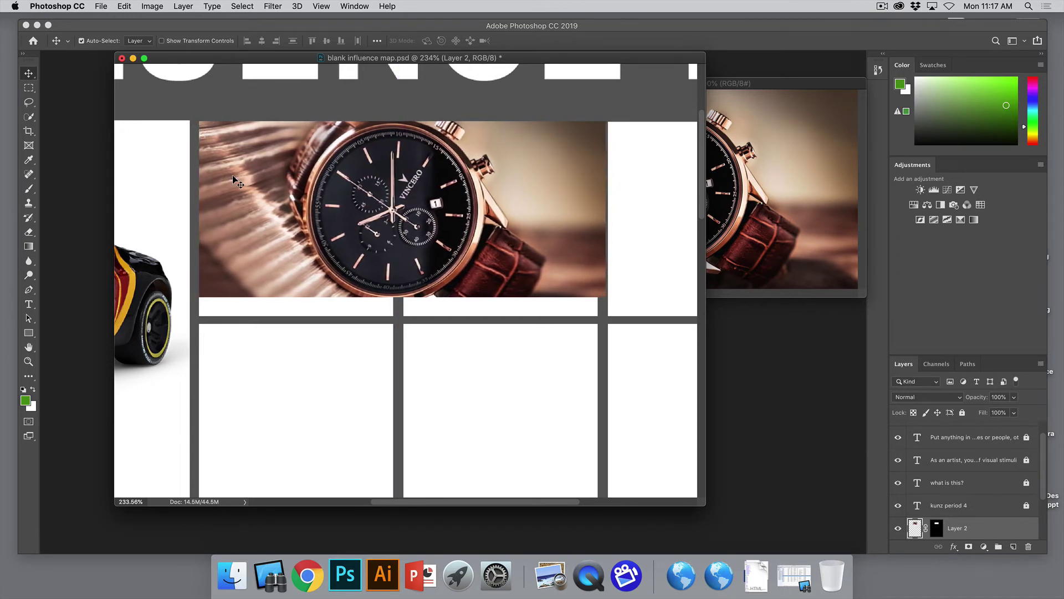
key(Down)
key(Down)
key(Up)
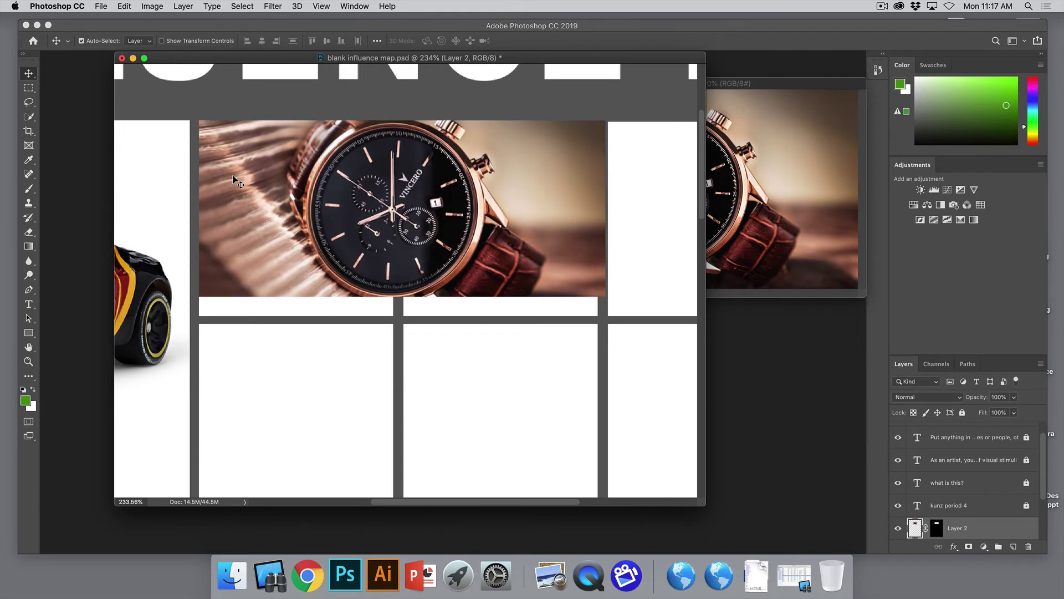
Scale the linked watch image and mask to about 110% so they fill the full height of the top-row squares
key(super+t)
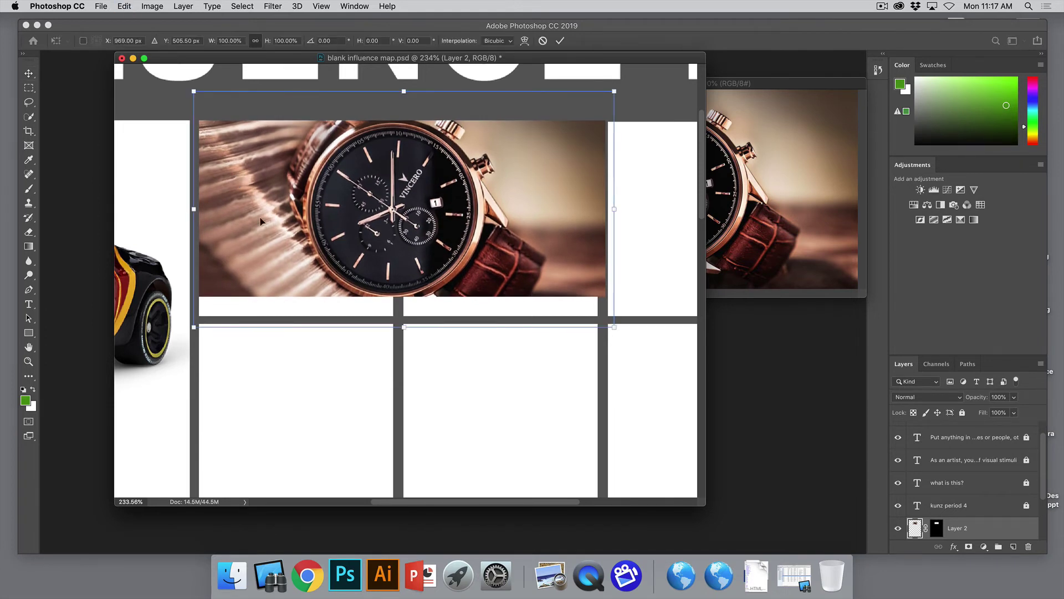
drag(615, 327, 653, 359)
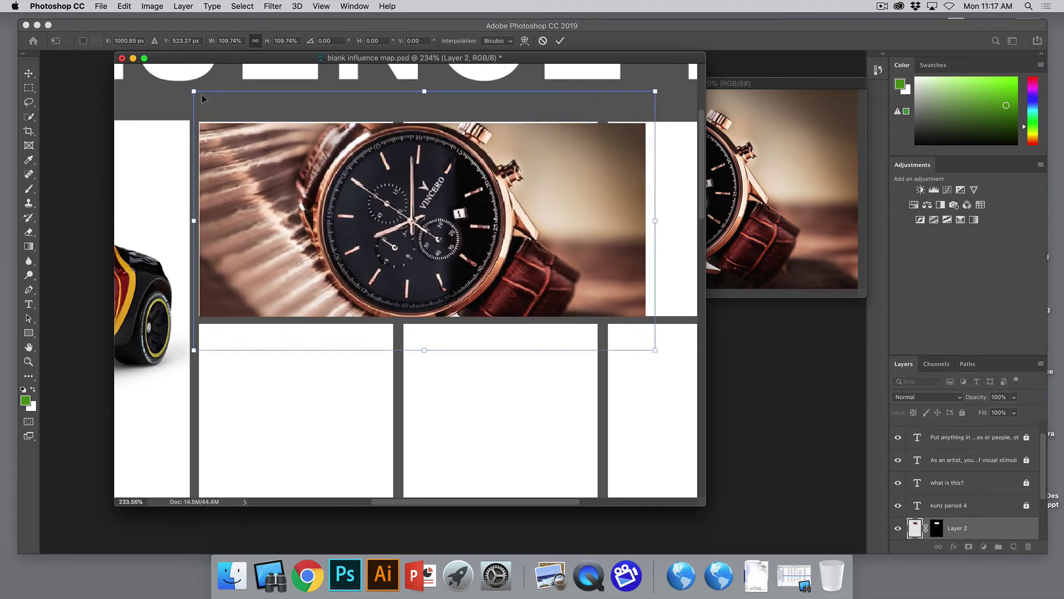
drag(191, 90, 188, 88)
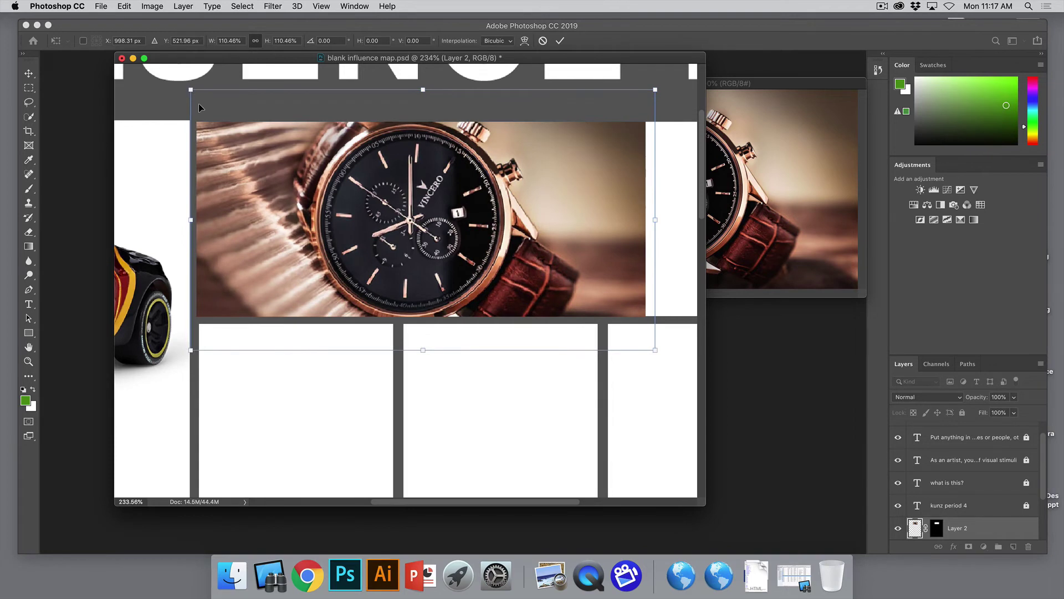
key(Return)
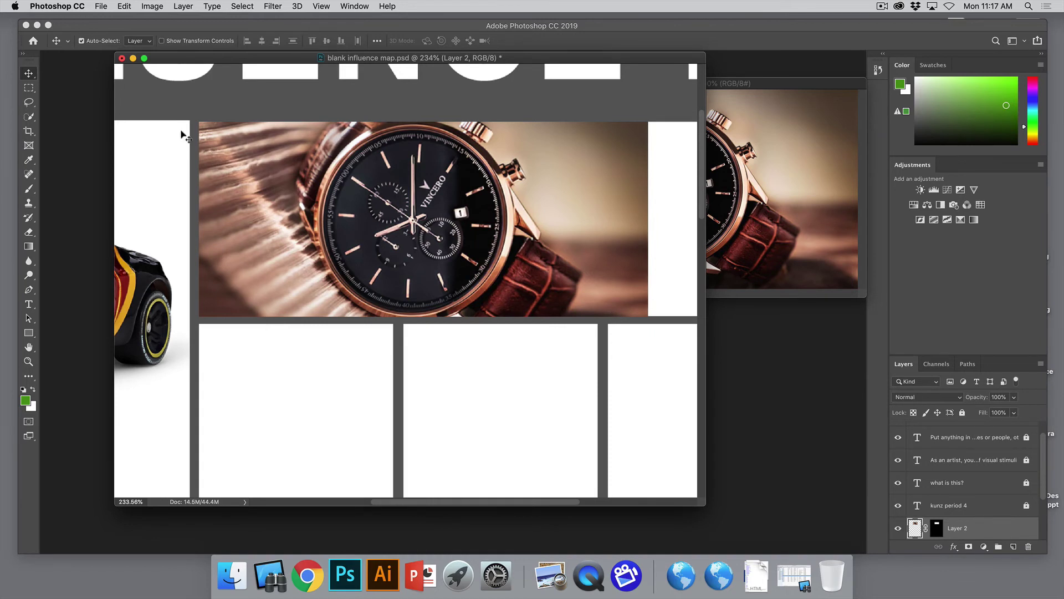
Marquee-select the two squares directly below the watch and move the selection outline up over the watch image
click(28, 90)
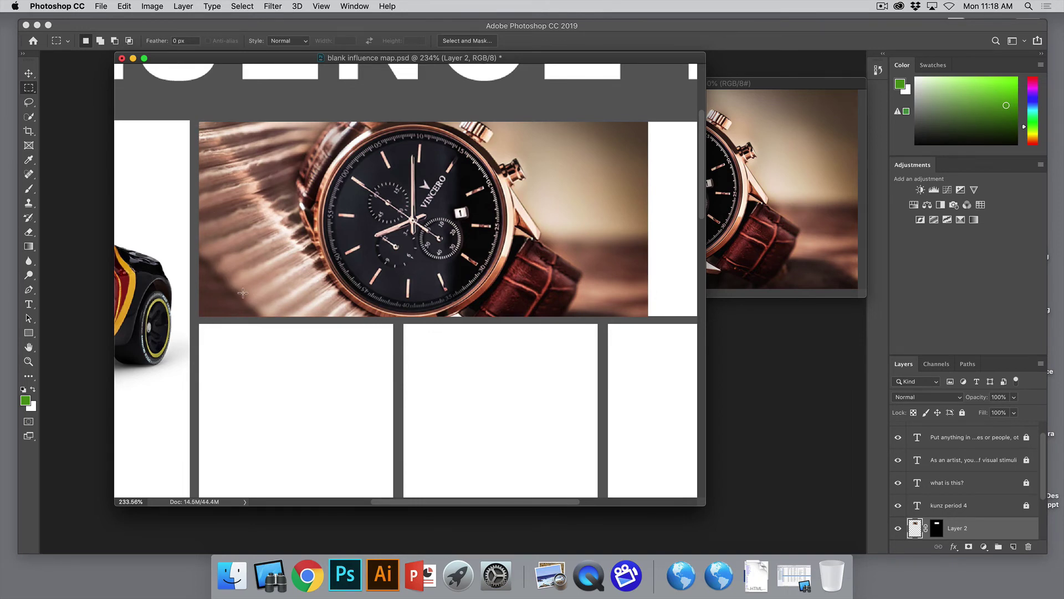
scroll(242, 293, down, 2)
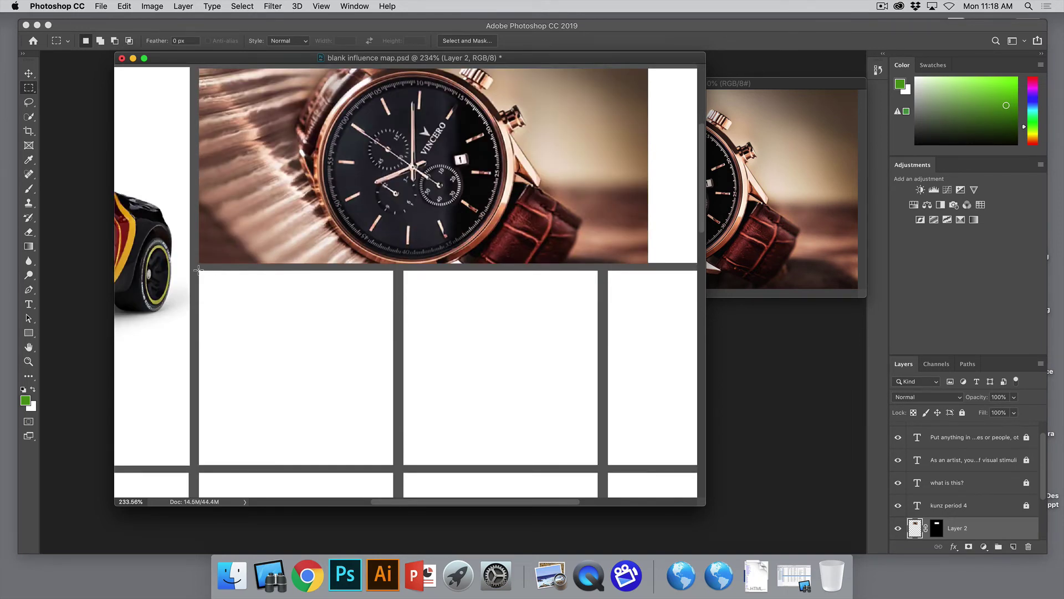
drag(205, 274, 597, 465)
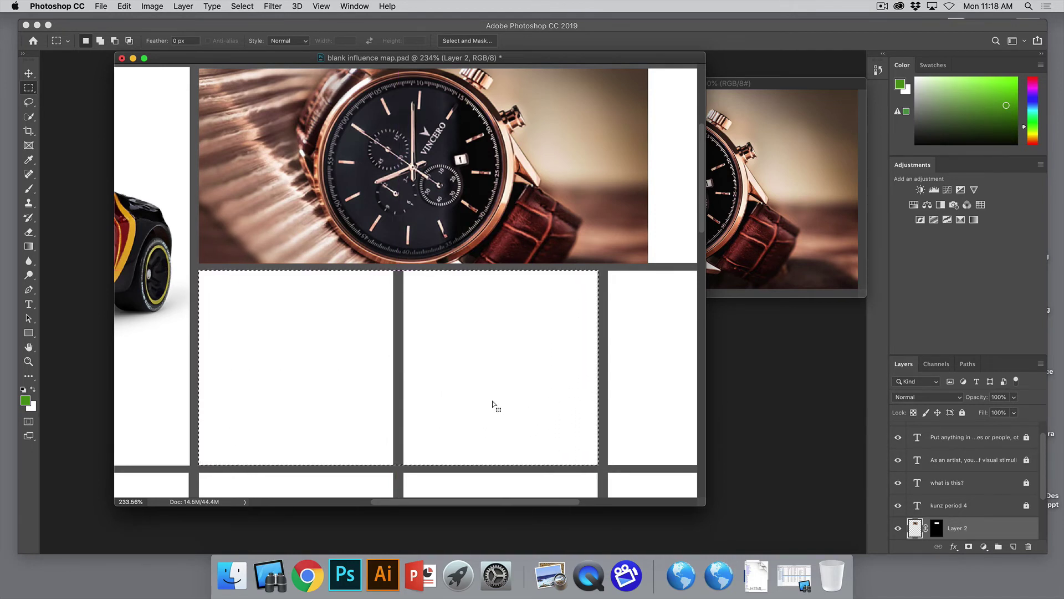
drag(492, 405, 481, 195)
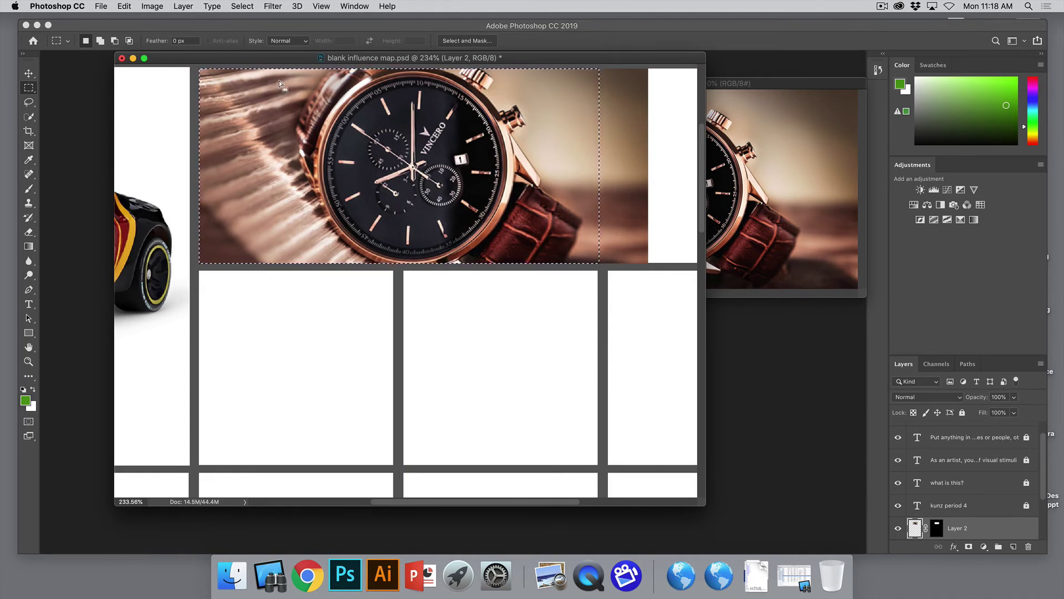
Invert the selection, delete the part of the watch image extending past the two squares, and deselect
click(234, 7)
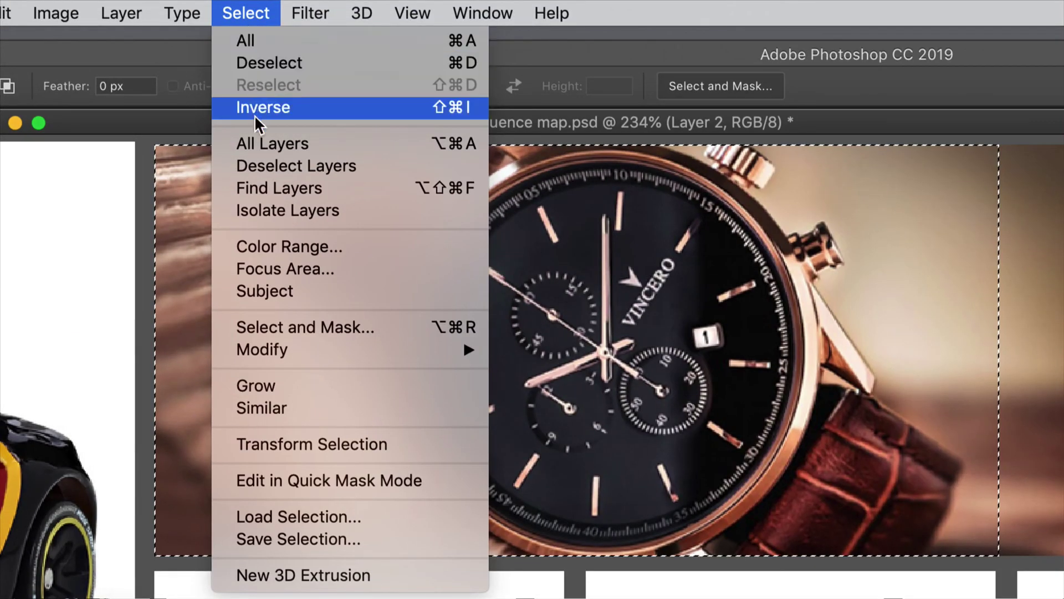
click(254, 111)
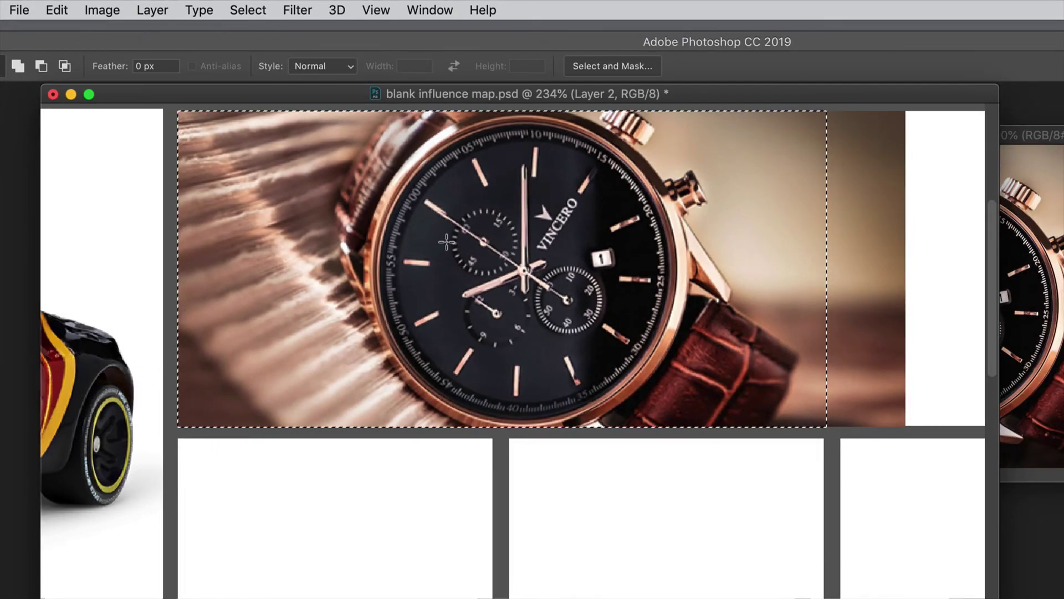
key(Delete)
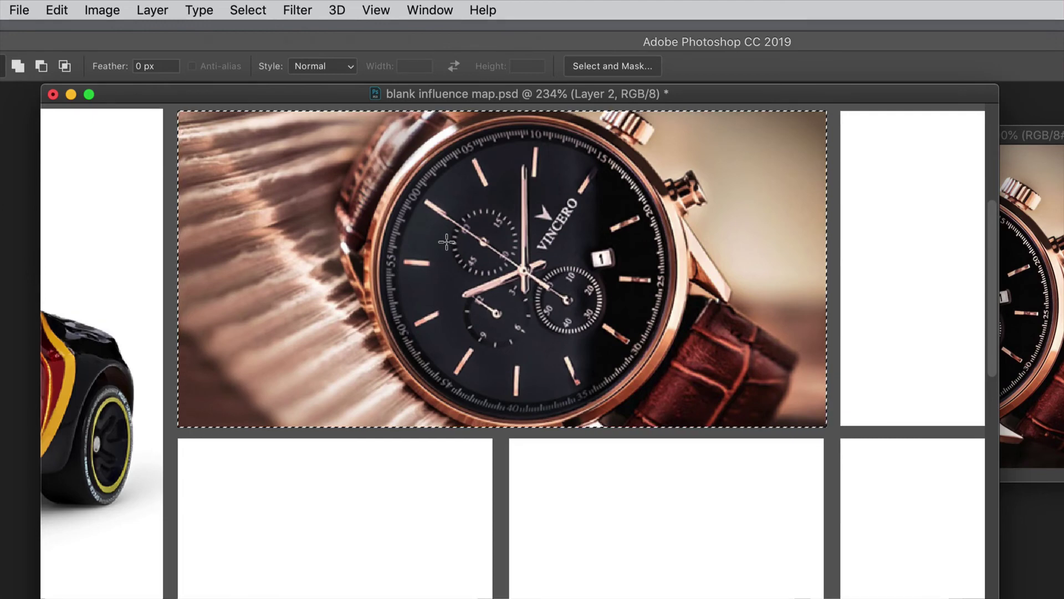
key(super+d)
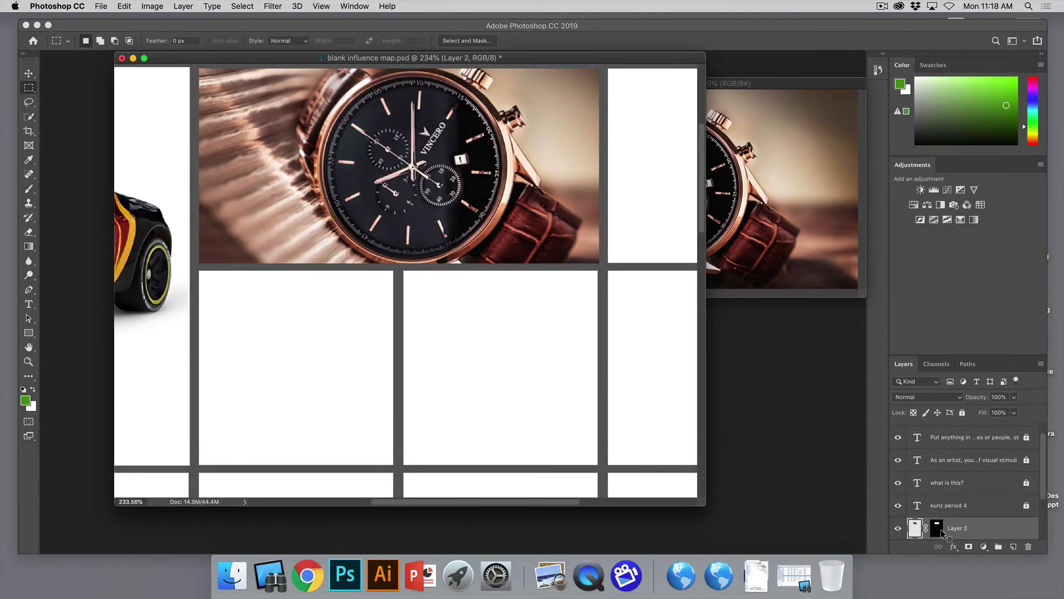
Shift the cropped watch slightly to line up with its two squares and unlink the image from its mask
click(28, 74)
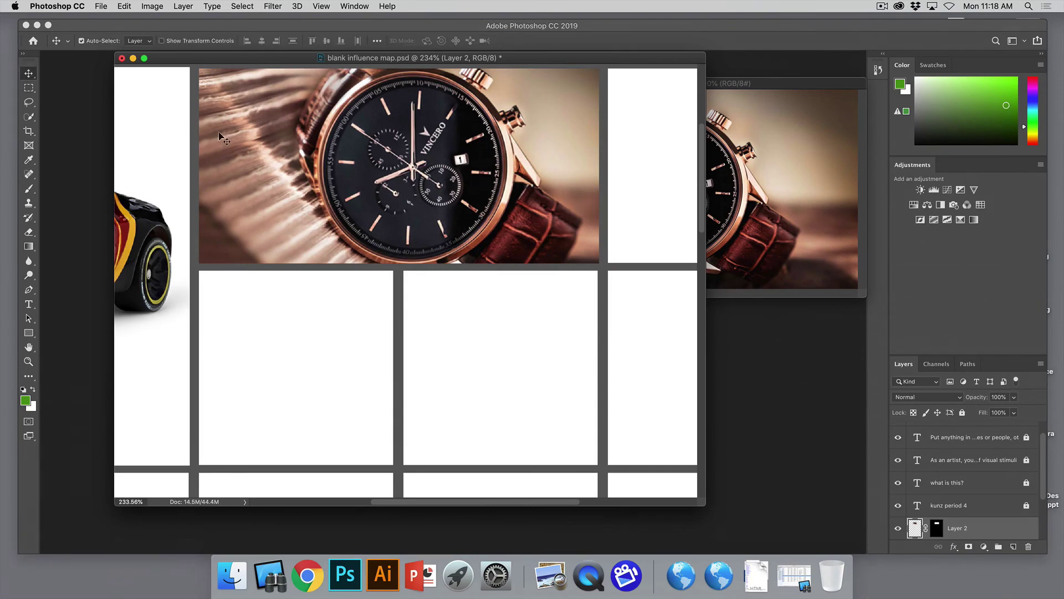
mouse_move(284, 138)
mouse_down()
mouse_move(310, 195)
mouse_move(284, 140)
mouse_up()
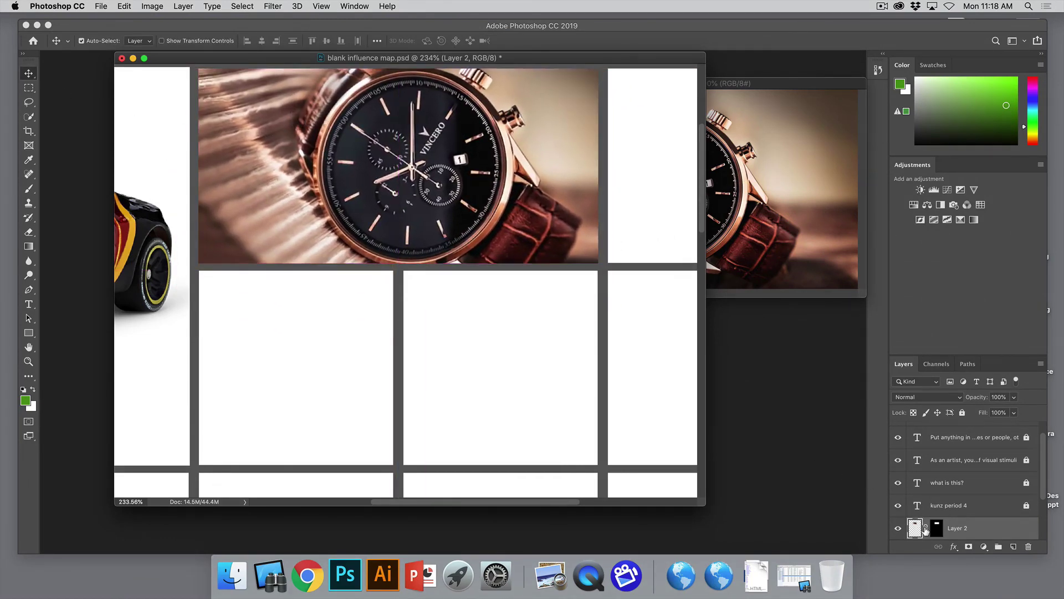
mouse_move(437, 184)
mouse_down()
mouse_move(493, 178)
mouse_move(472, 167)
mouse_move(457, 183)
mouse_up()
key(super)
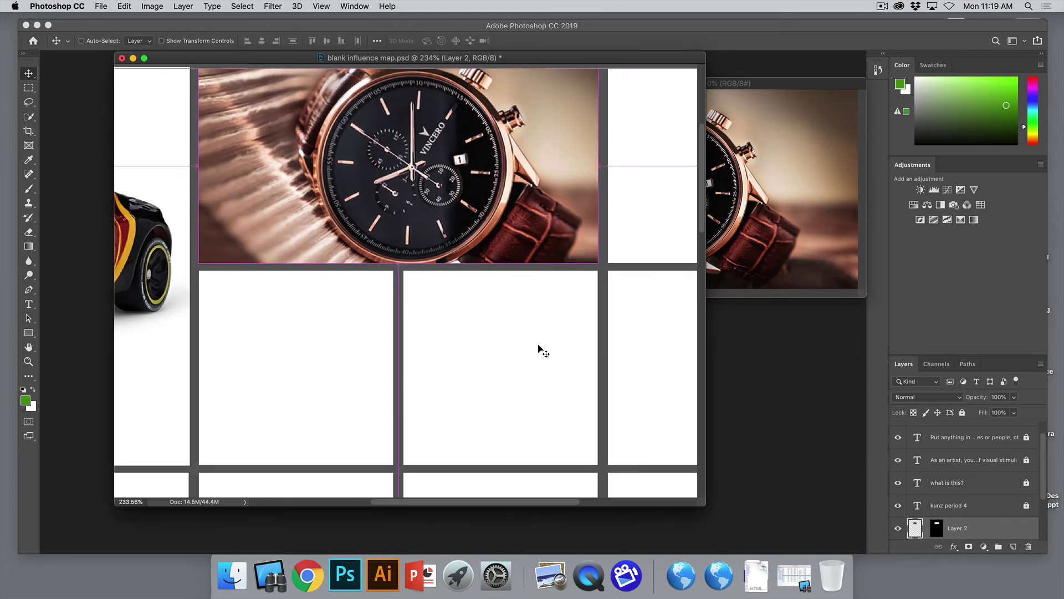
Close the maxresdefault.jpg image and shift the influence map window slightly to the left
key(super+minus)
key(super+minus)
key(super+minus)
key(super+minus)
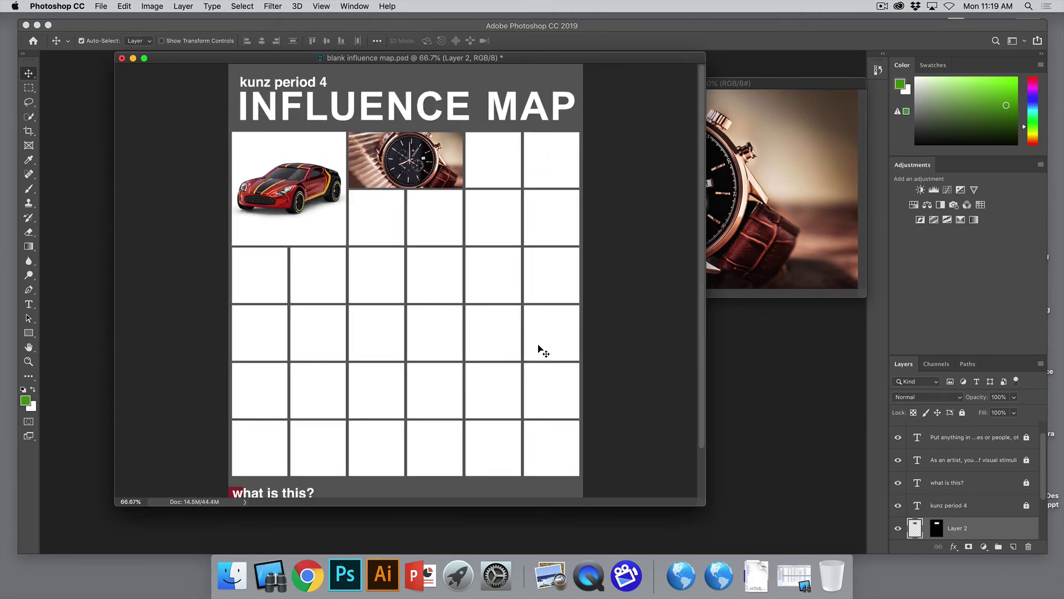
scroll(540, 349, down, 3)
scroll(541, 349, up, 3)
click(786, 88)
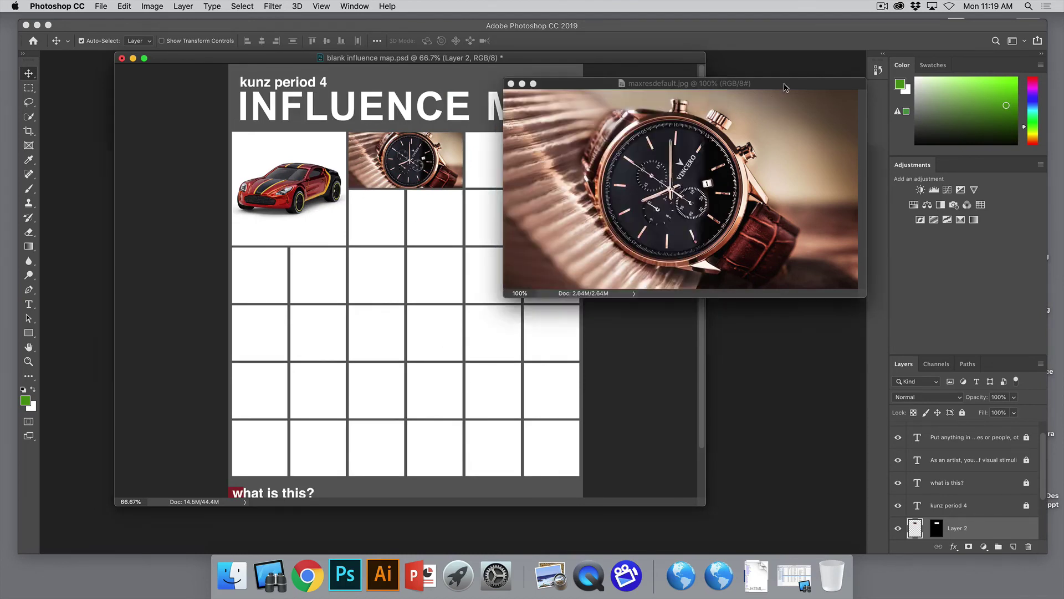
click(511, 84)
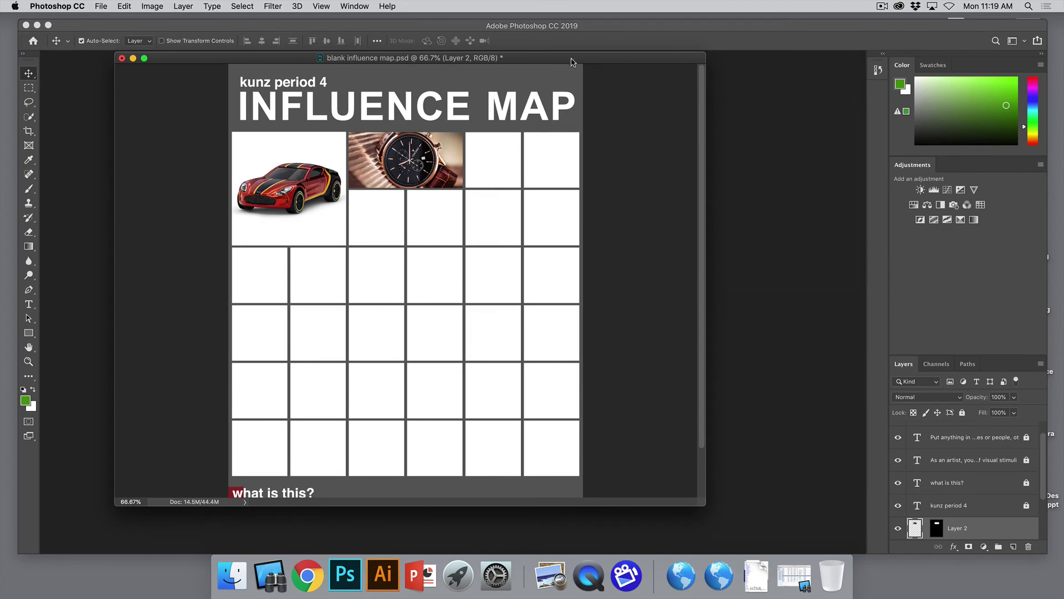
drag(573, 61, 551, 61)
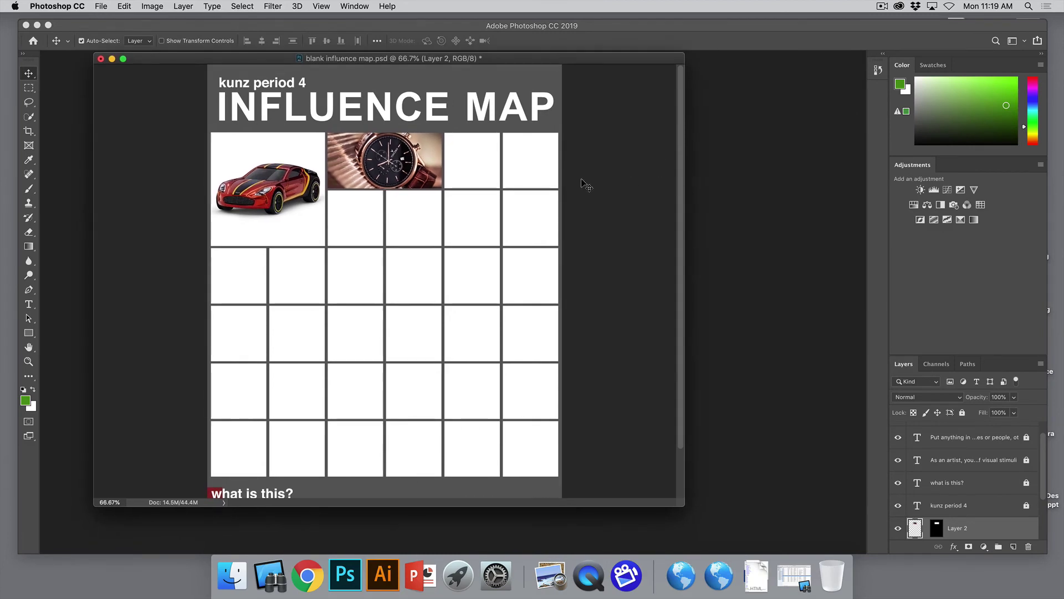
Start saving the document under a new name on the Desktop, changing the file name to "4th period influence map.psd"
click(100, 7)
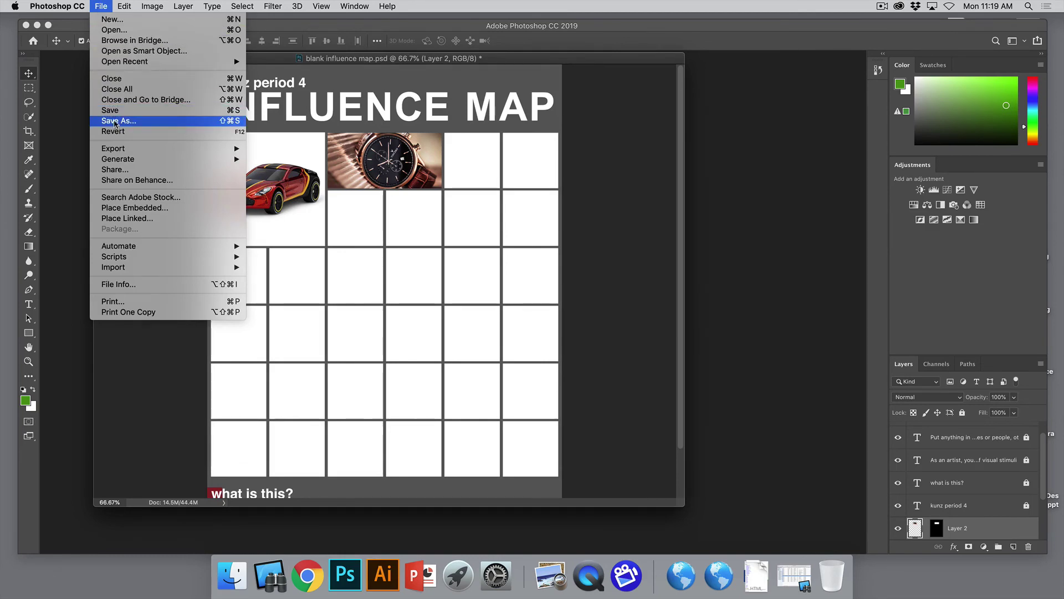
click(541, 178)
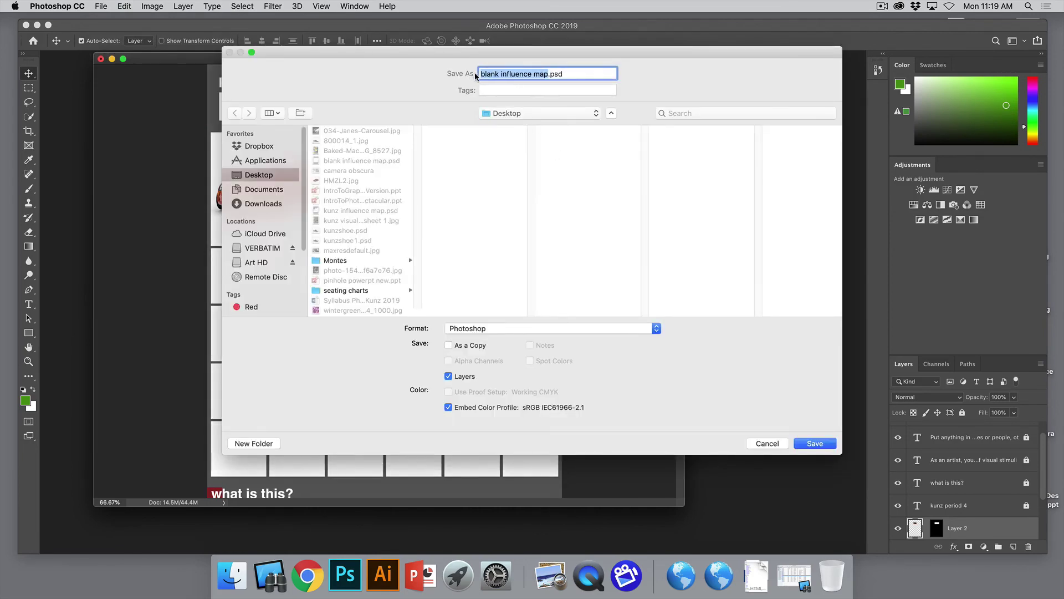
click(480, 74)
text(4th per)
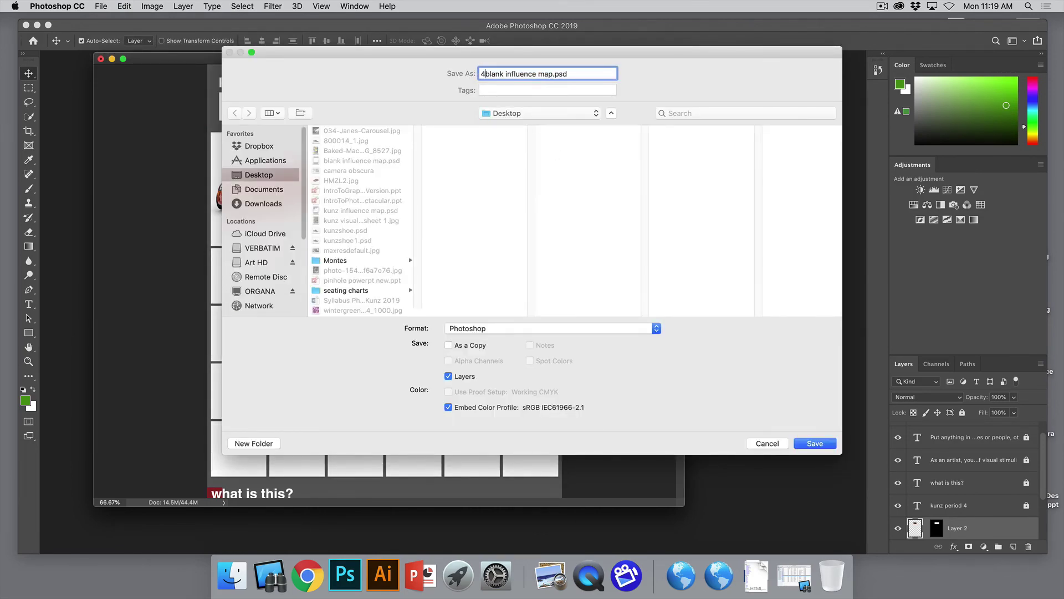
text(iod)
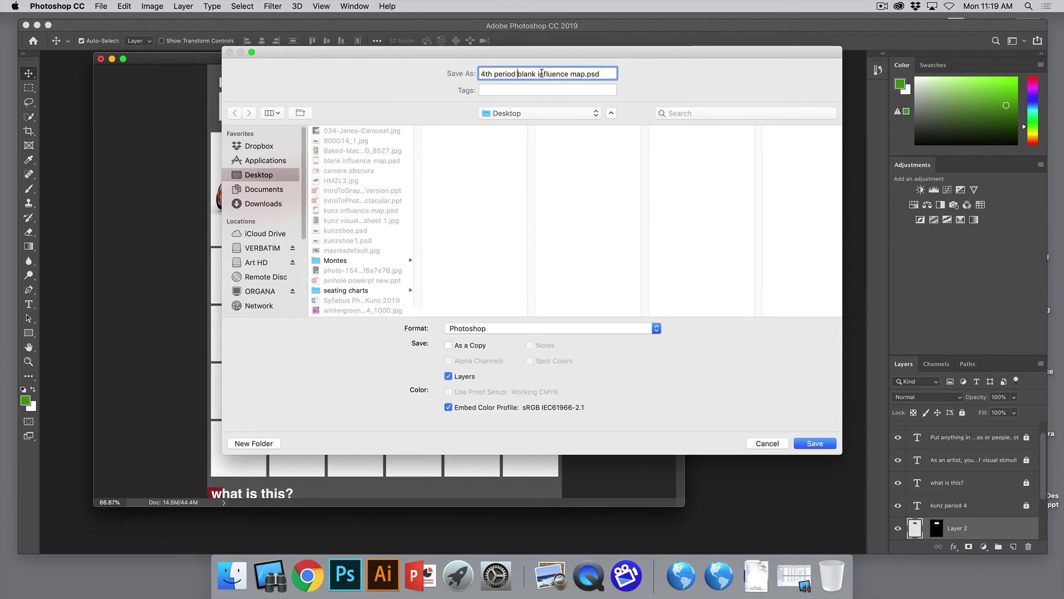
key(Delete)
key(Delete)
key(Delete)
key(Delete)
key(Delete)
key(Delete)
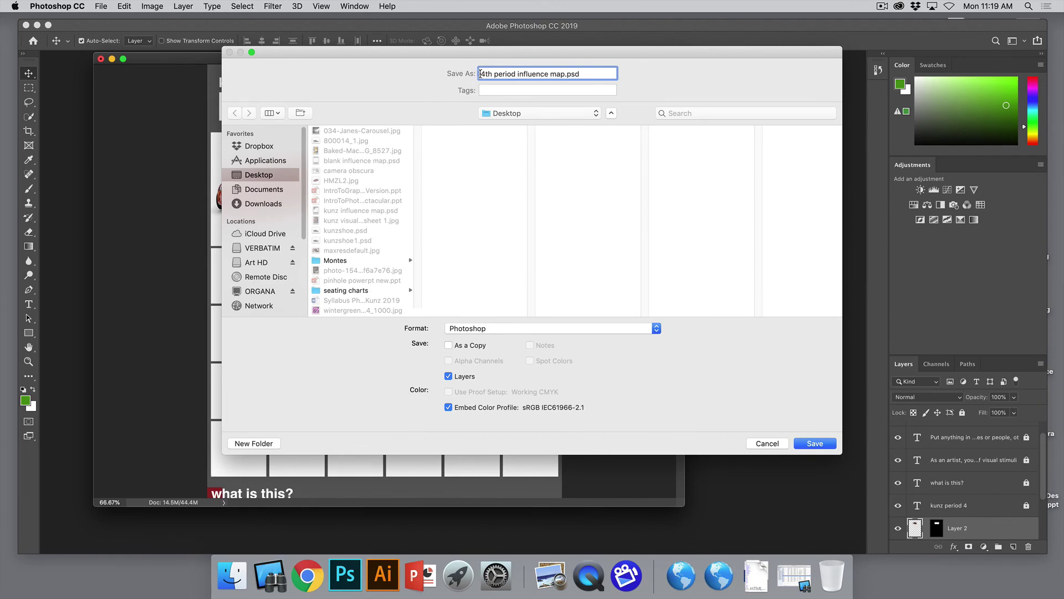
Add the student's last name in front of "4th period influence map.psd" and save the file in Photoshop format with layers
text(1)
key(BackSpace)
key(BackSpace)
text(kunz)
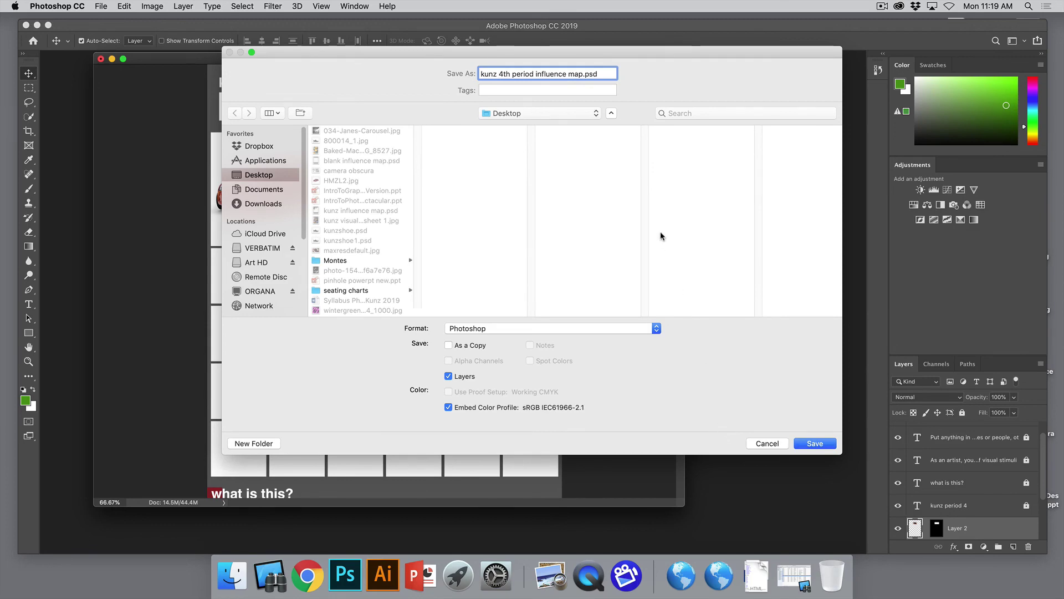
click(819, 443)
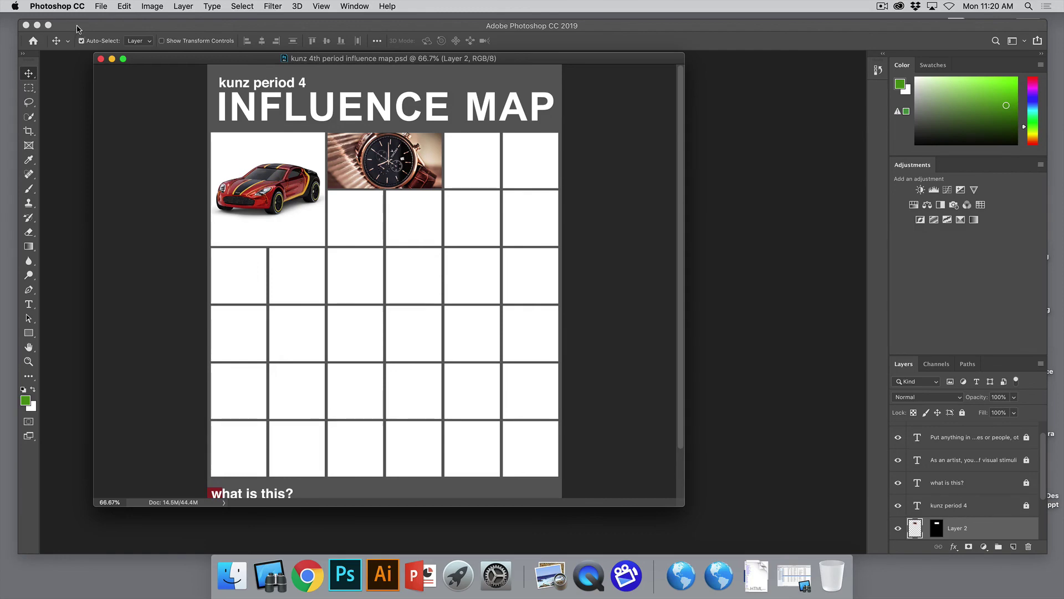
Minimize the influence map document and the Photoshop window, and clear the file selection on the desktop
click(111, 59)
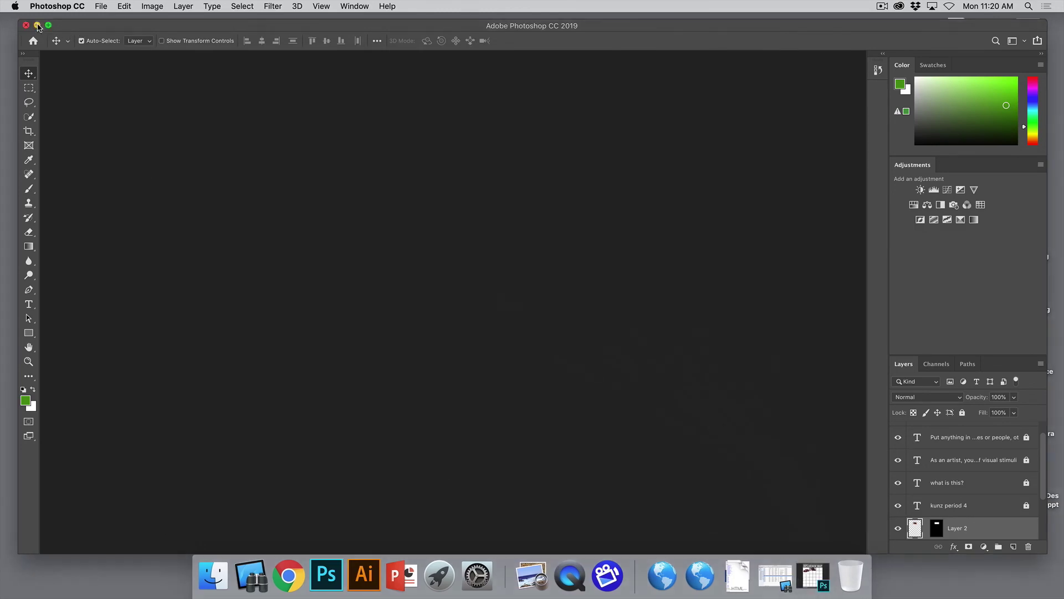
click(37, 25)
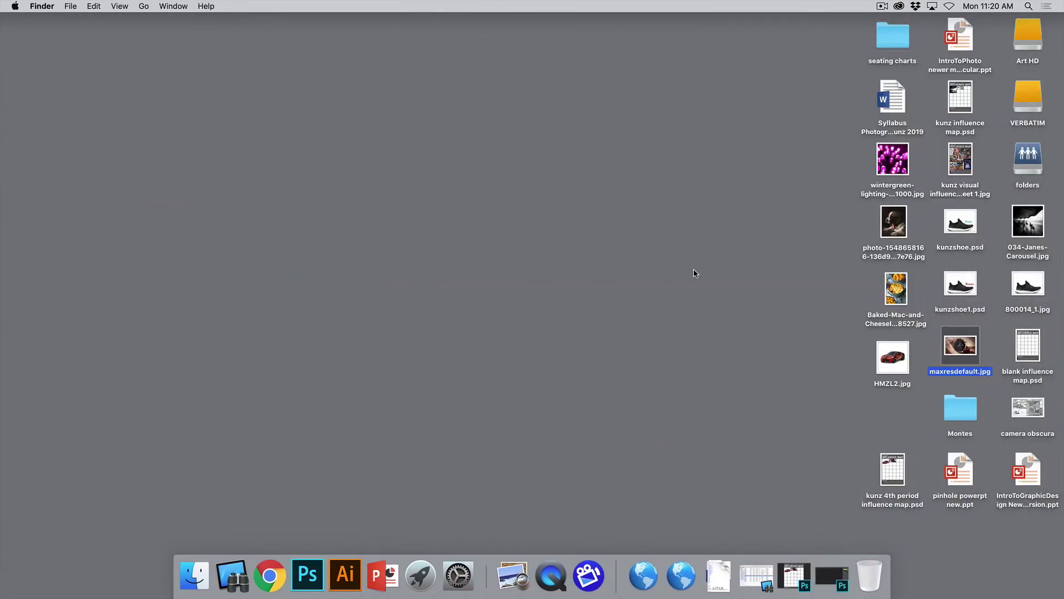
click(668, 348)
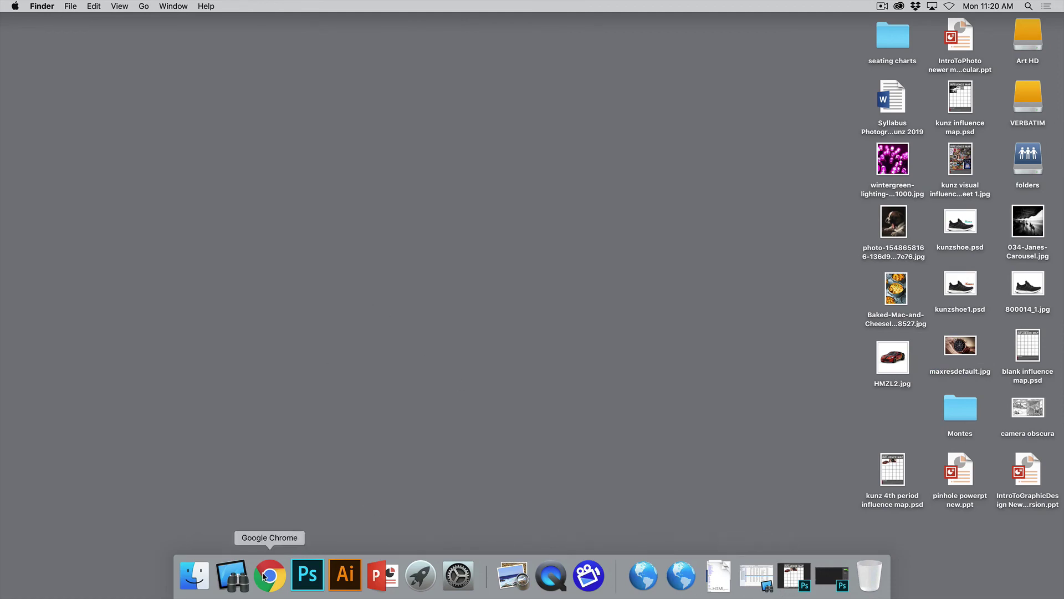
click(588, 581)
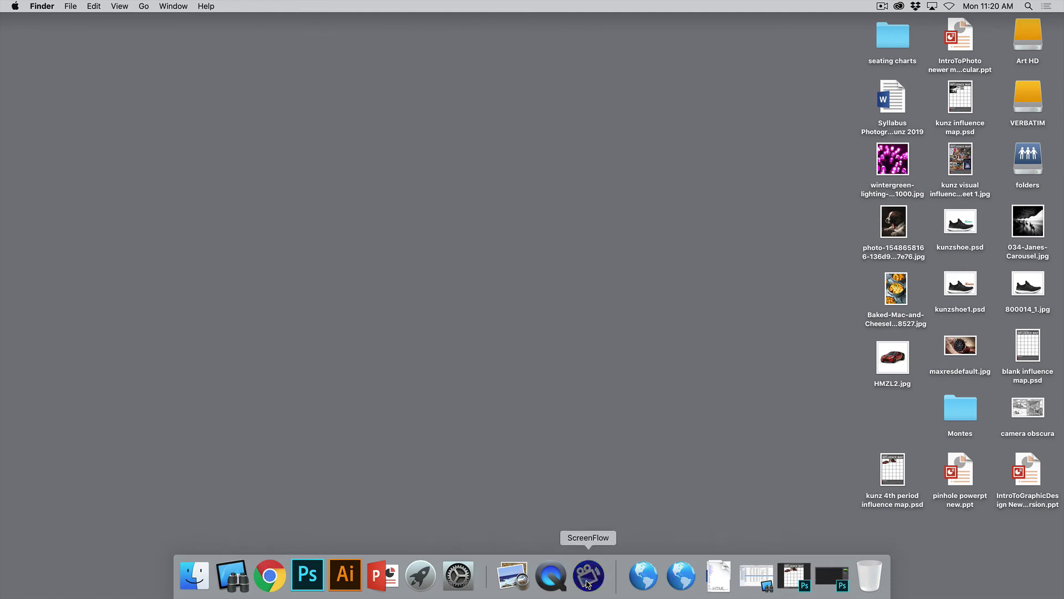
click(882, 6)
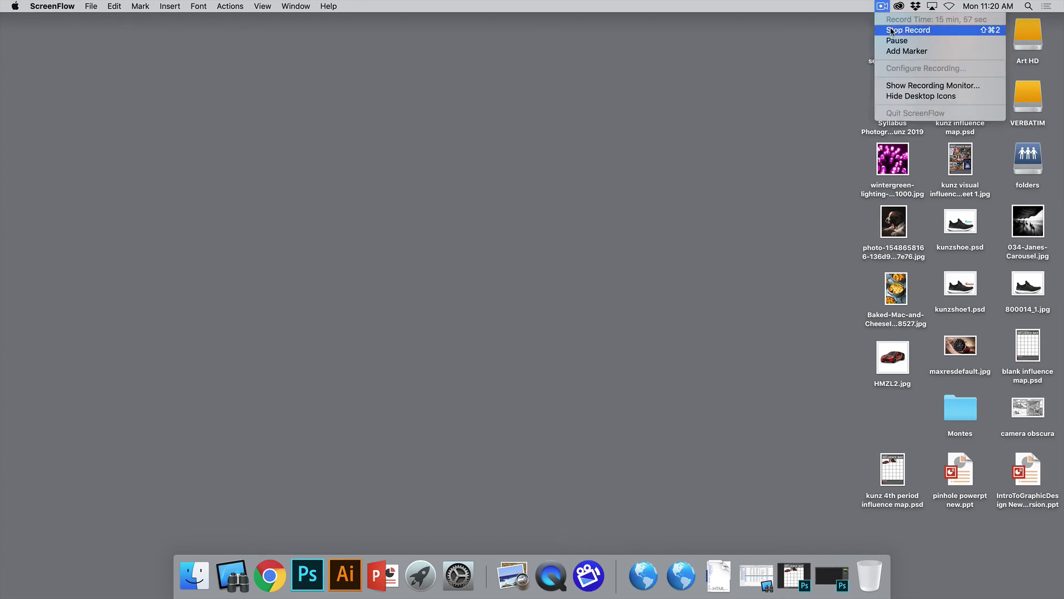